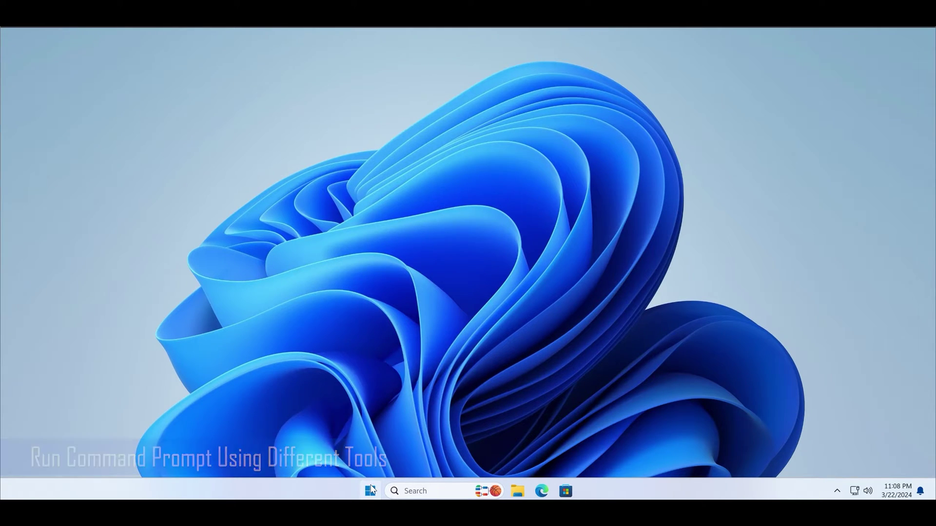
# - Open Task Manager from a Start search for 'task'
pyautogui.click(370, 490)
pyautogui.write('task')
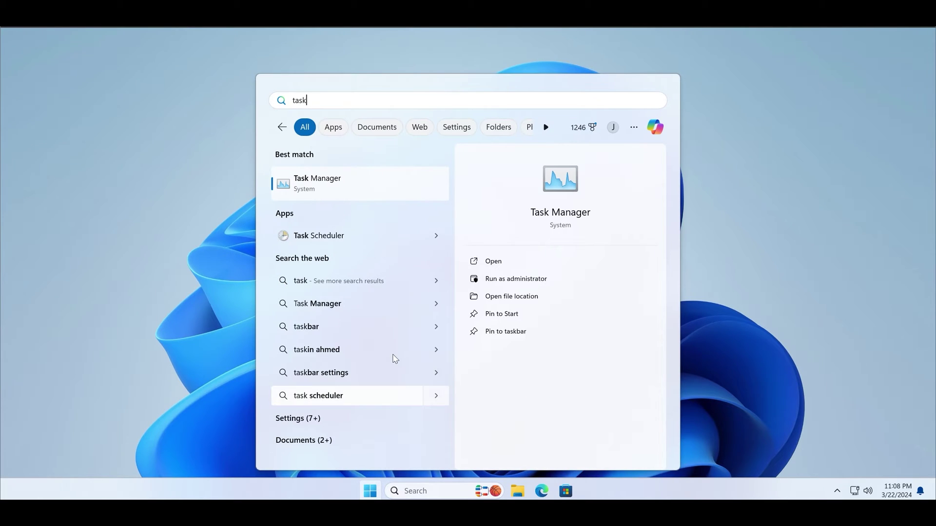
pyautogui.click(401, 175)
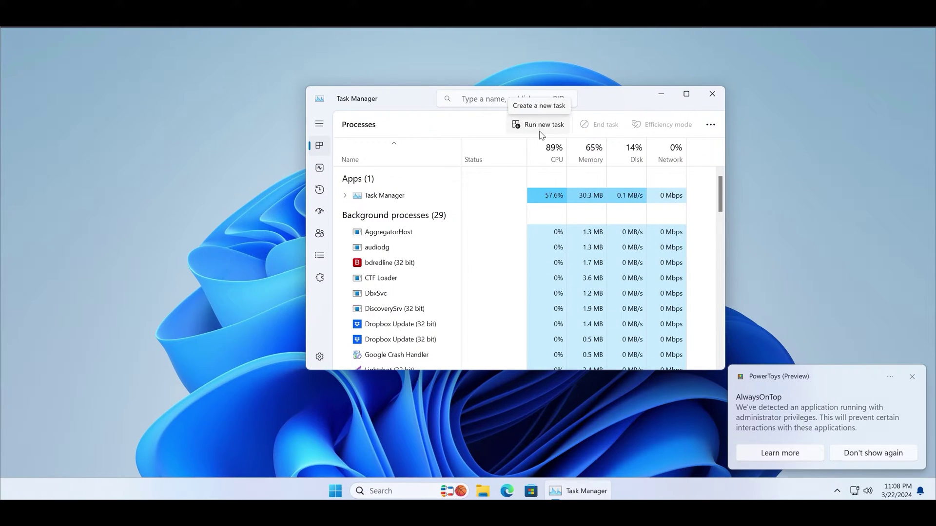
# - Run cmd.exe as a new task with administrative privileges
pyautogui.click(540, 125)
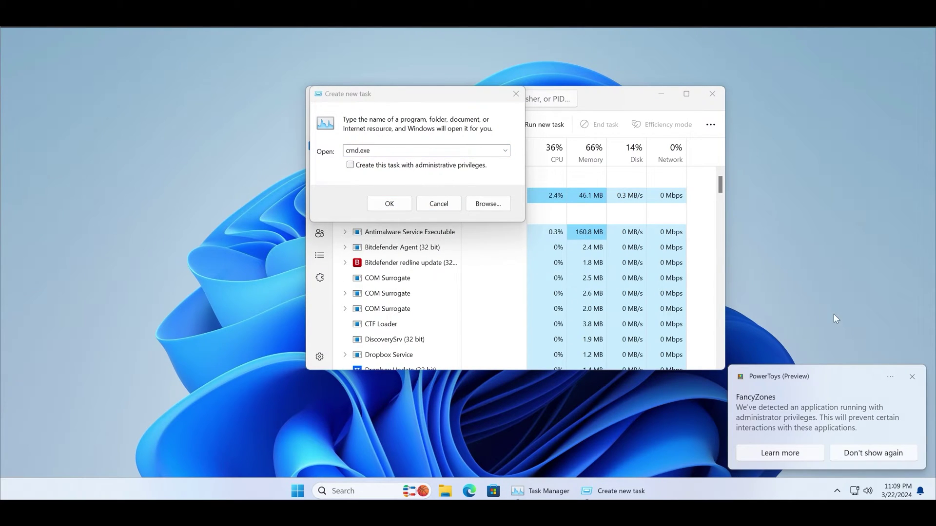
pyautogui.click(912, 377)
pyautogui.click(394, 151)
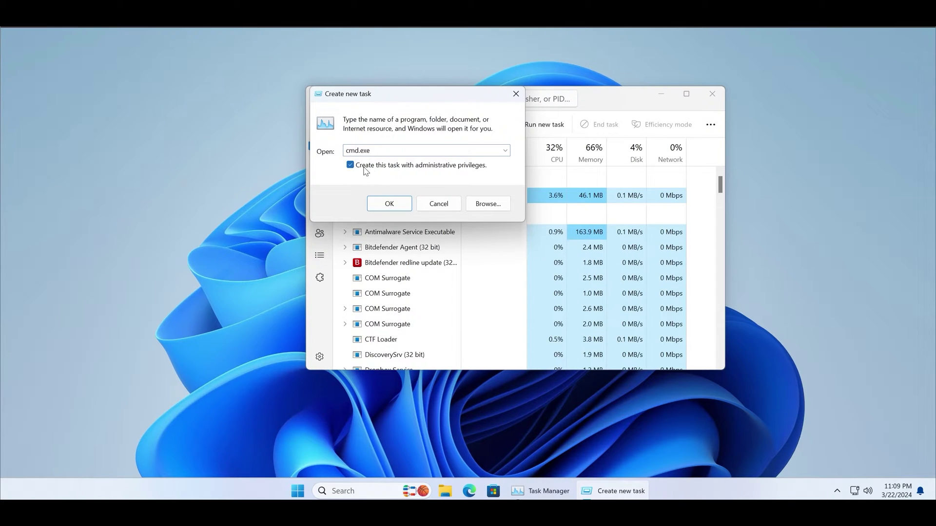
pyautogui.click(418, 172)
pyautogui.click(402, 209)
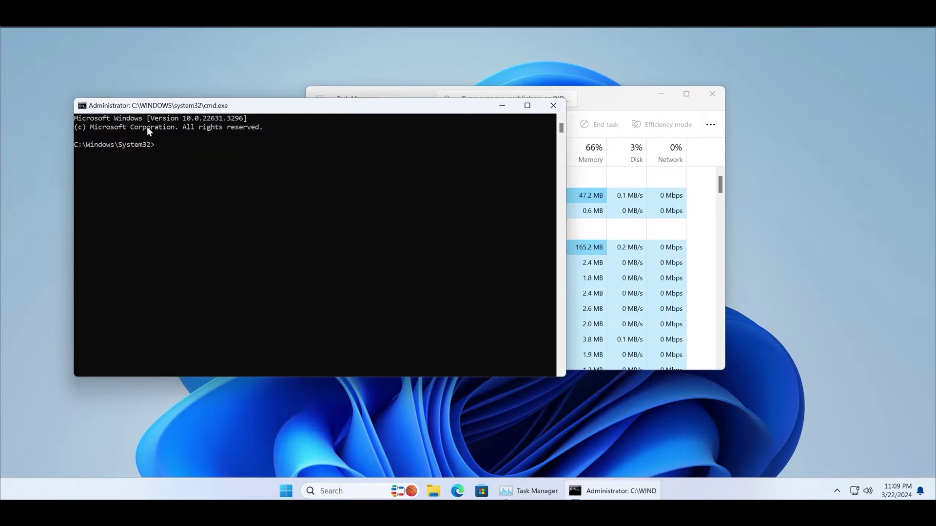
# - Close the admin Command Prompt, minimize Task Manager, and browse Explorer to C:\Windows\SysWOW64
pyautogui.click(553, 105)
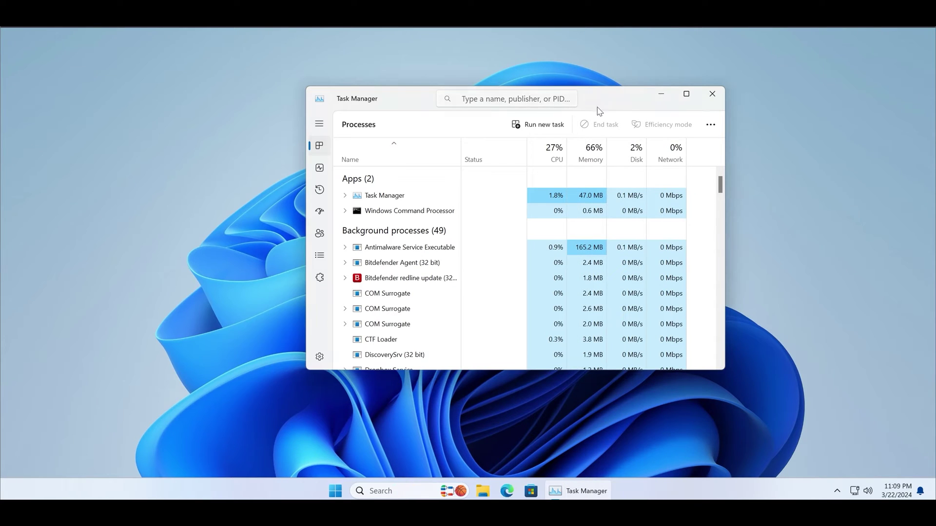
pyautogui.click(659, 95)
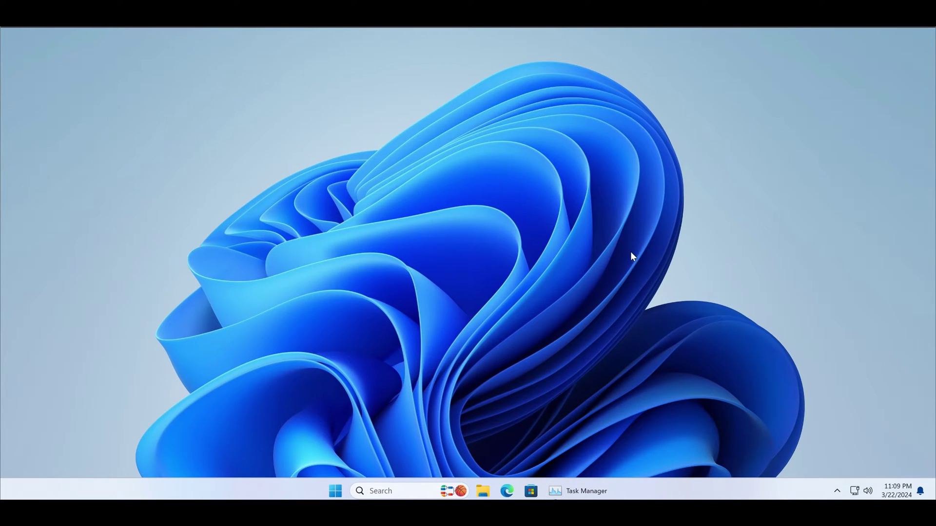
pyautogui.click(482, 490)
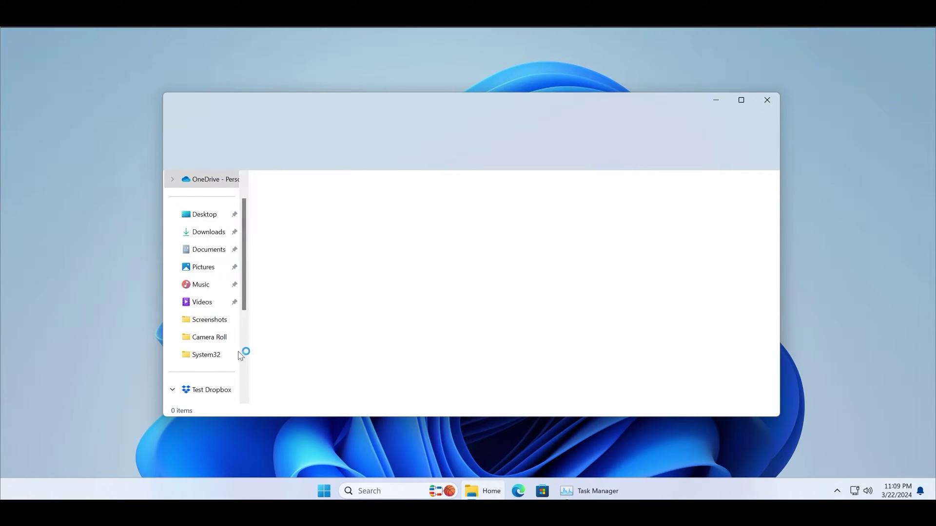
pyautogui.scroll(-2, 245, 351)
pyautogui.click(219, 336)
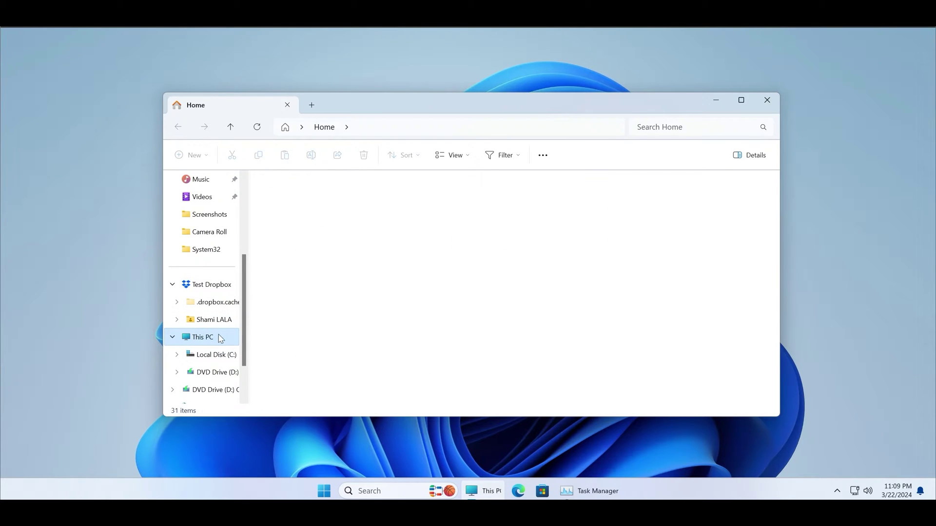
pyautogui.doubleClick(324, 199)
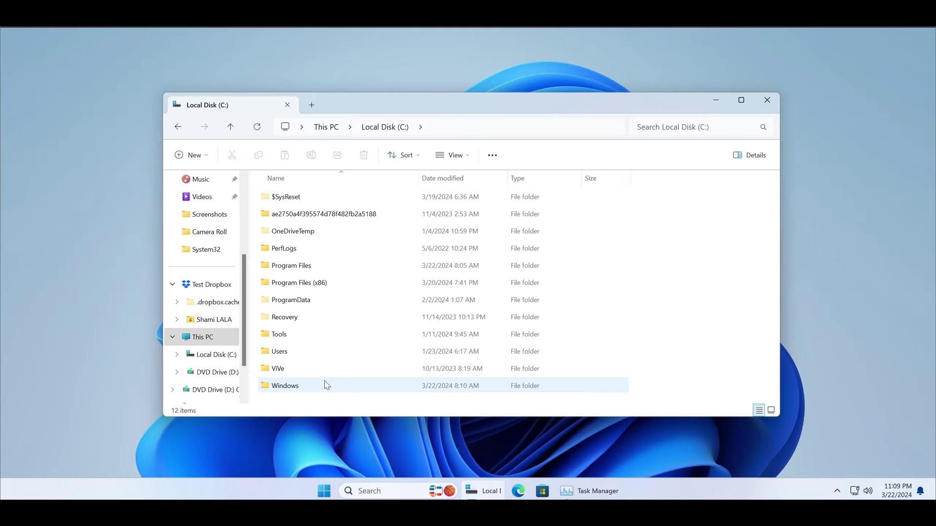
pyautogui.doubleClick(326, 386)
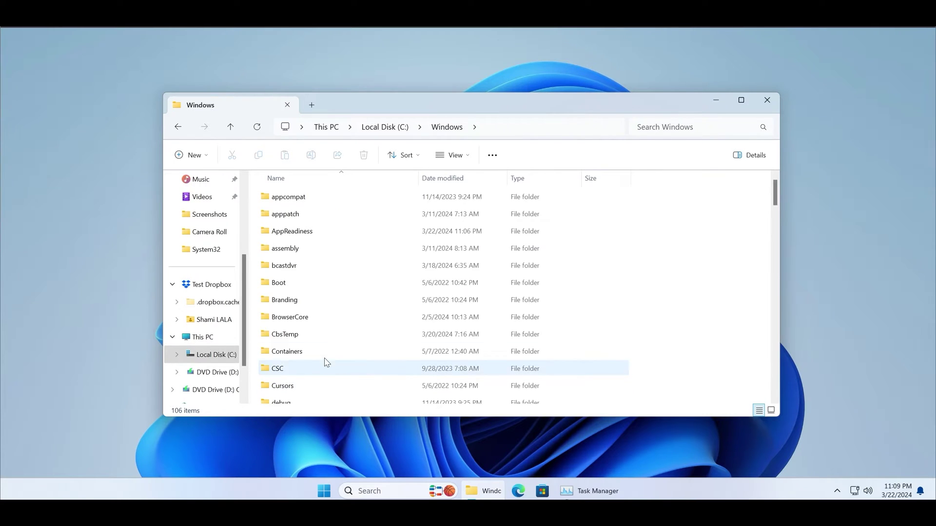
pyautogui.scroll(-8, 332, 331)
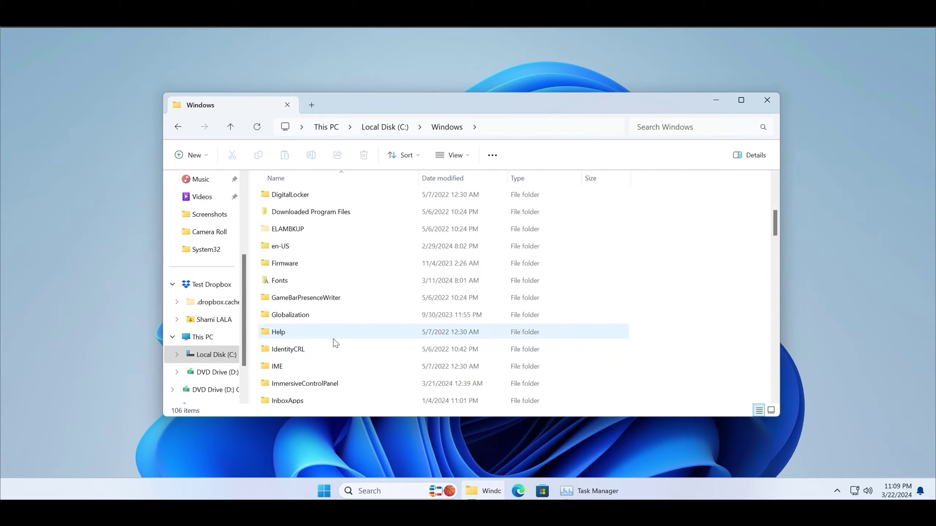
pyautogui.moveTo(779, 254); pyautogui.dragTo(764, 335)
pyautogui.doubleClick(376, 272)
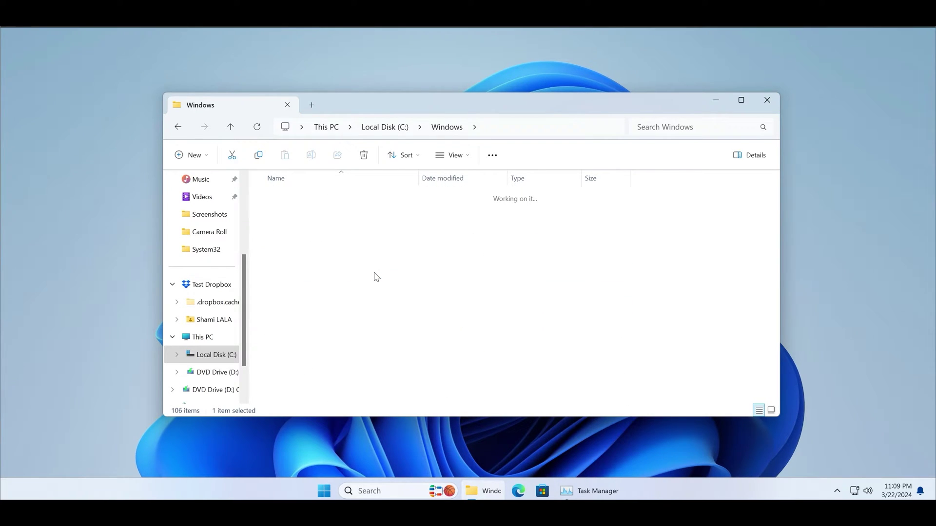
# - Search SysWOW64 for cmd.exe, launch and close it, then minimize Explorer
pyautogui.click(657, 125)
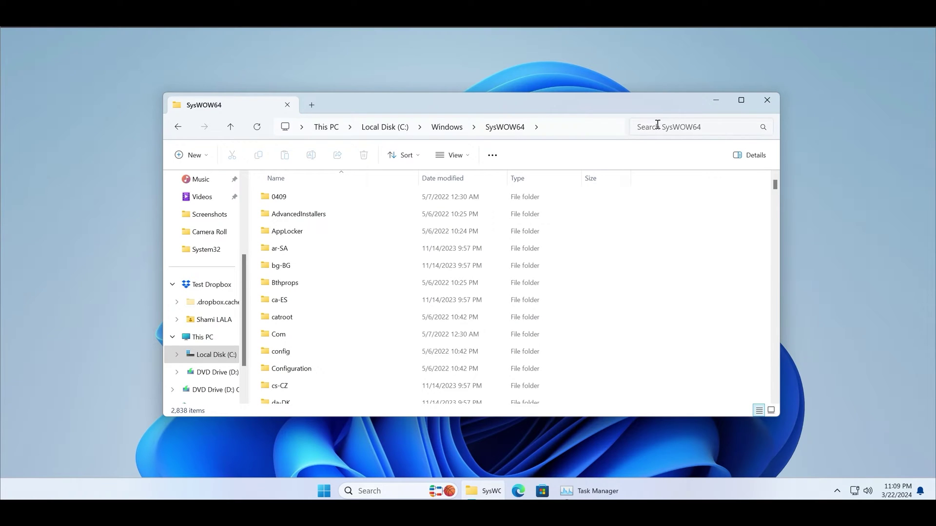
pyautogui.write('cmd')
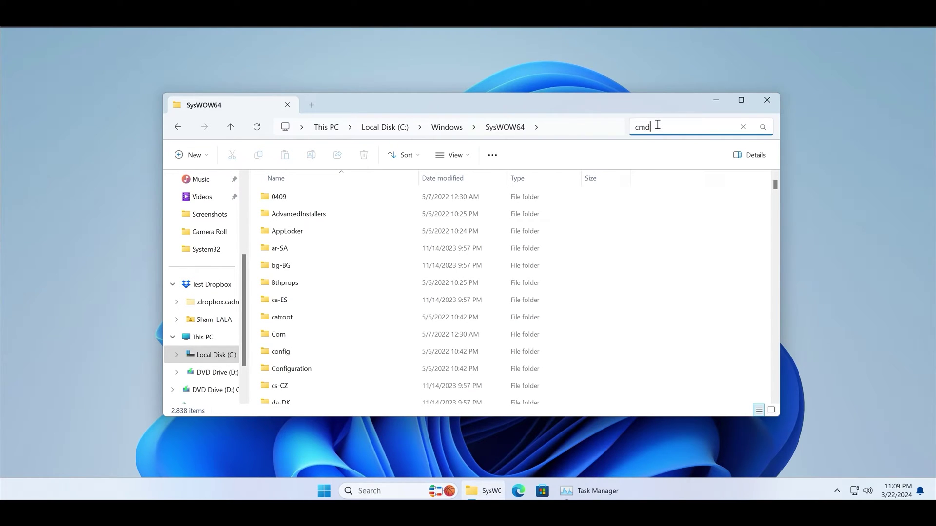
pyautogui.write('.exe')
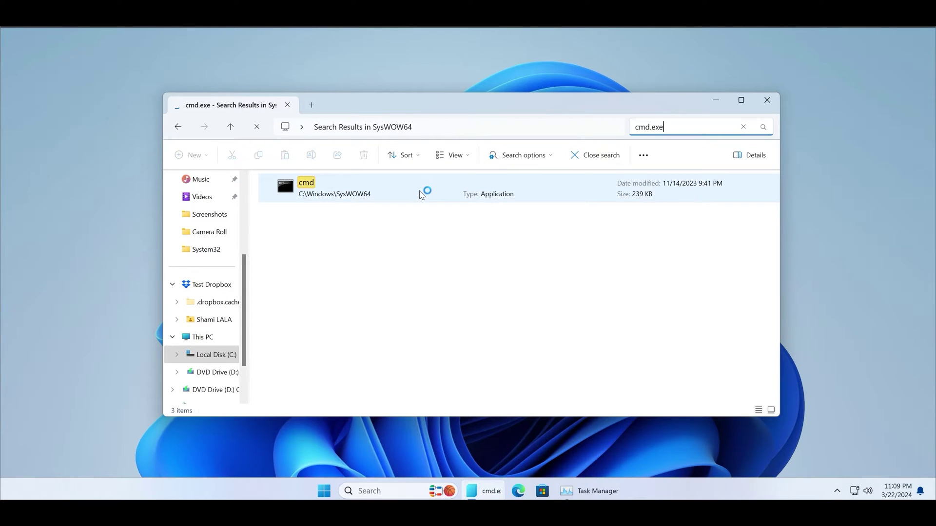
pyautogui.click(387, 188)
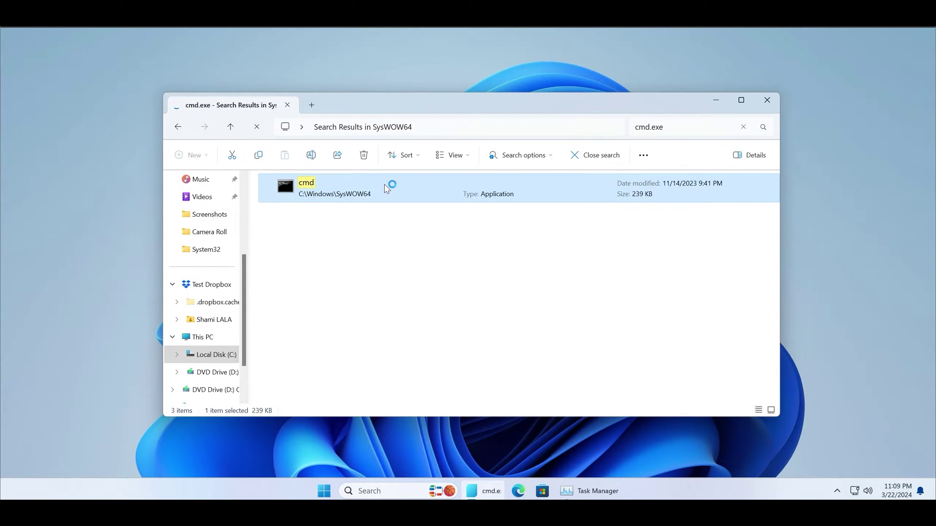
pyautogui.doubleClick(386, 188)
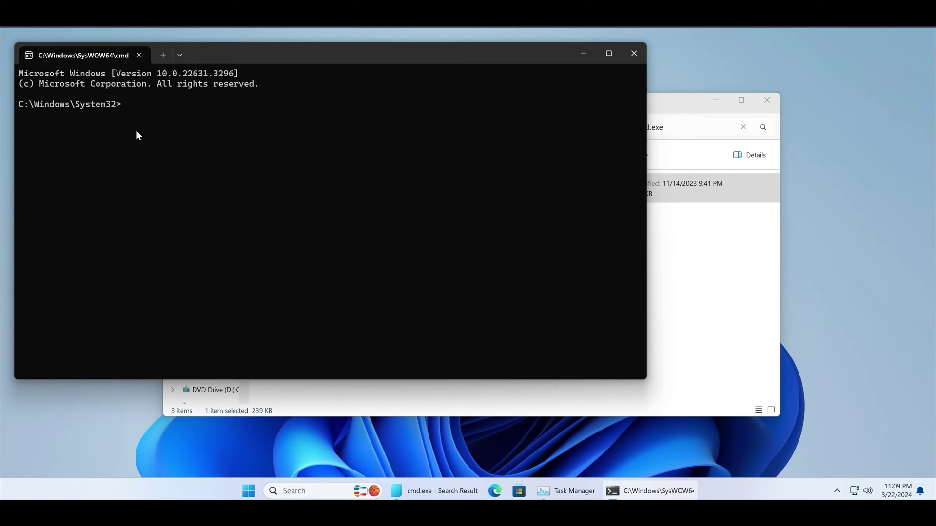
pyautogui.click(636, 54)
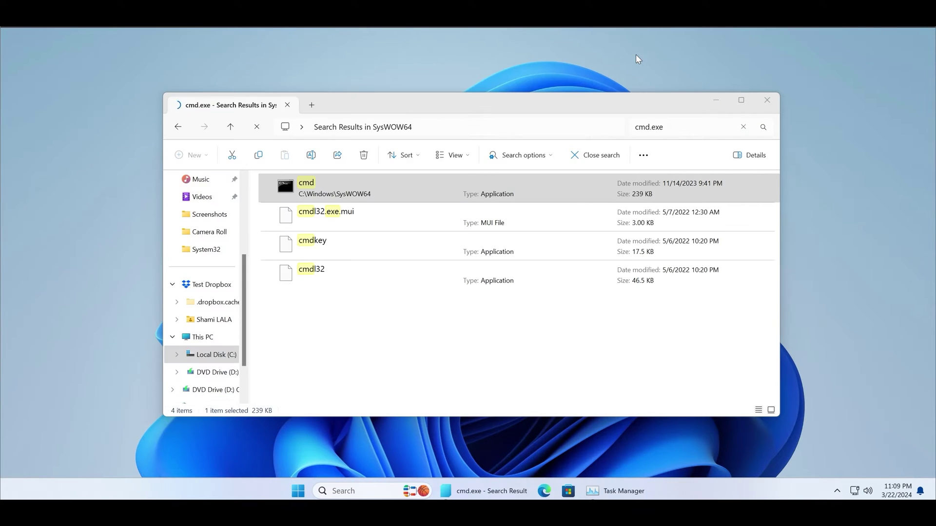
pyautogui.click(713, 100)
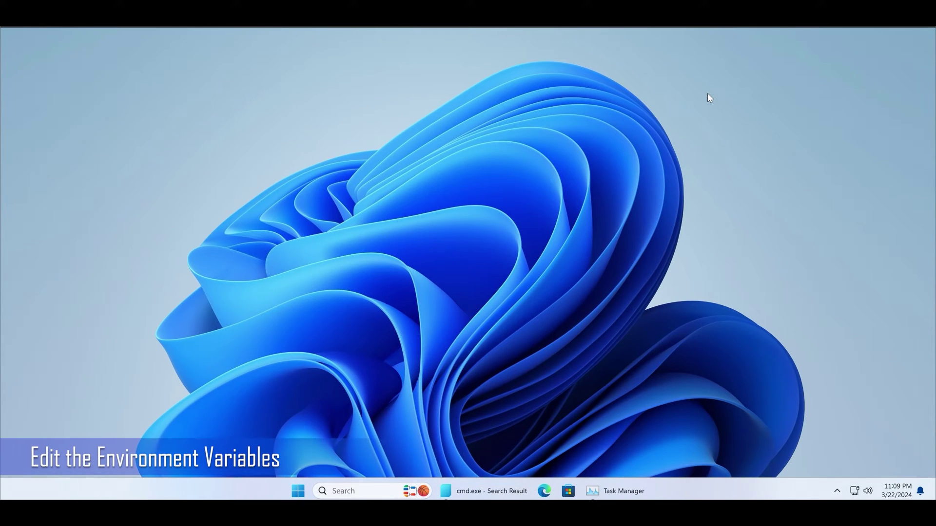
# - Open the Environment Variables list from System Properties via a Start search for 'environ'
pyautogui.click(296, 490)
pyautogui.write('env')
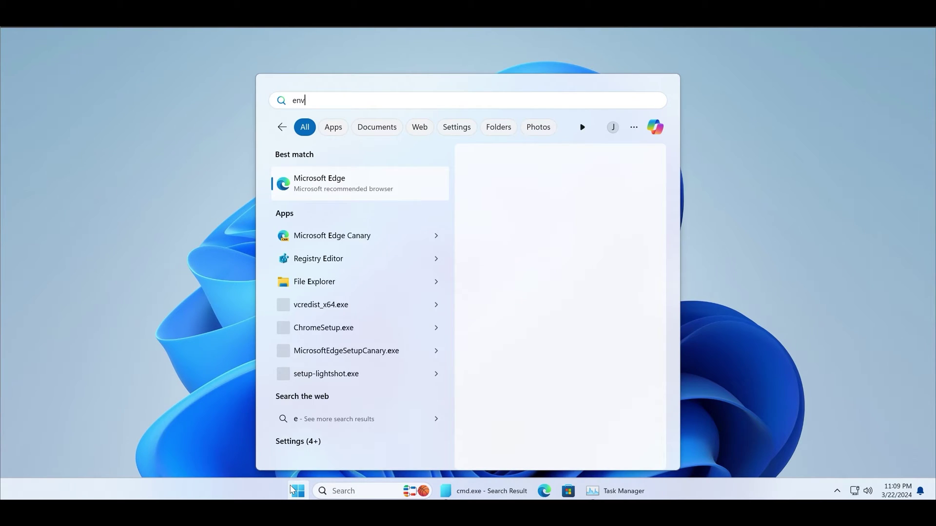
pyautogui.write('iron')
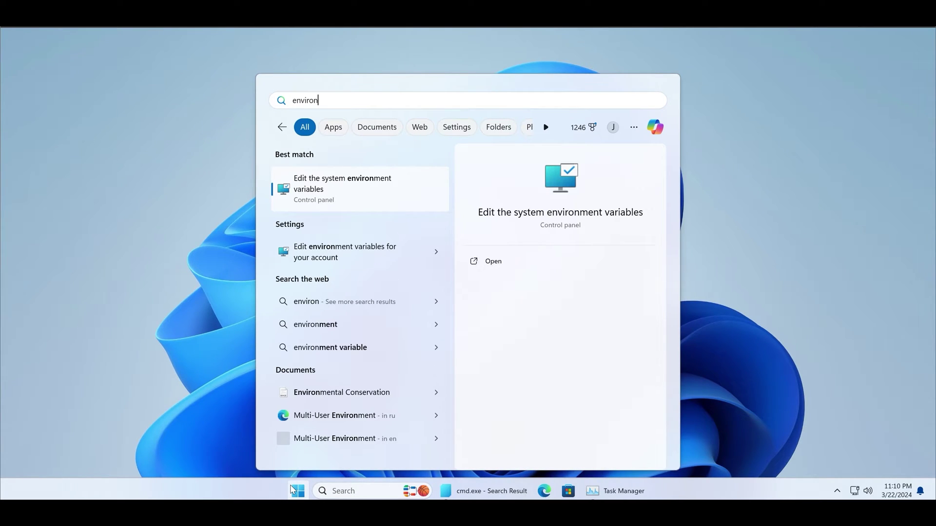
pyautogui.click(343, 190)
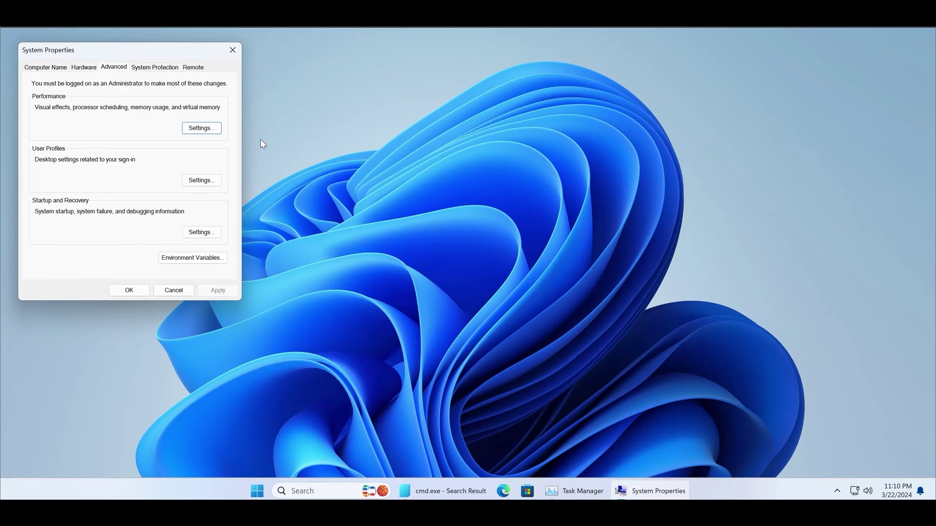
pyautogui.moveTo(152, 46); pyautogui.dragTo(410, 82)
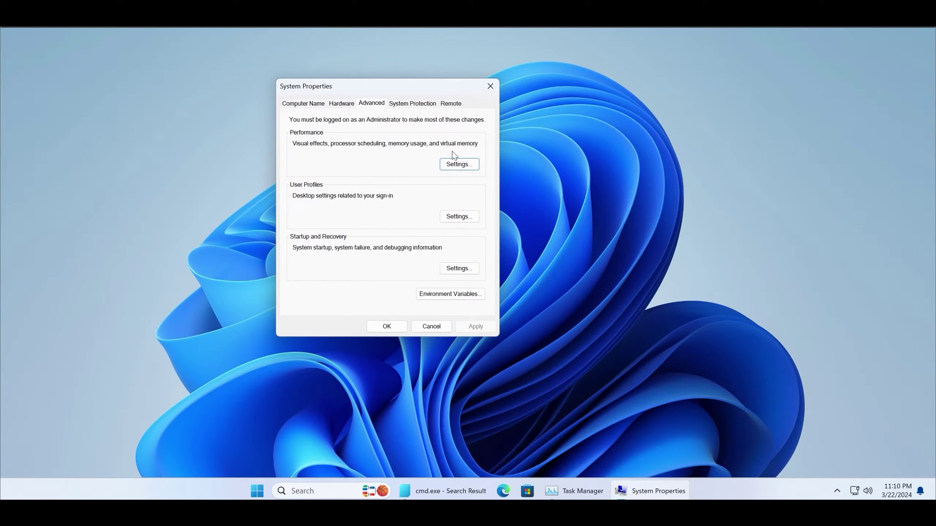
pyautogui.click(442, 295)
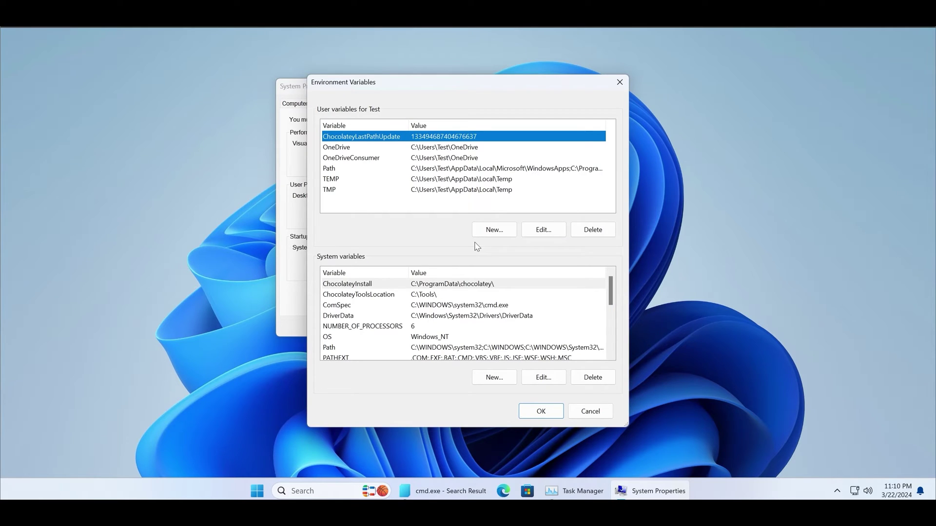
# - Add C:\Windows\SysWow64\ as a new user Path entry and confirm both dialogs
pyautogui.click(504, 183)
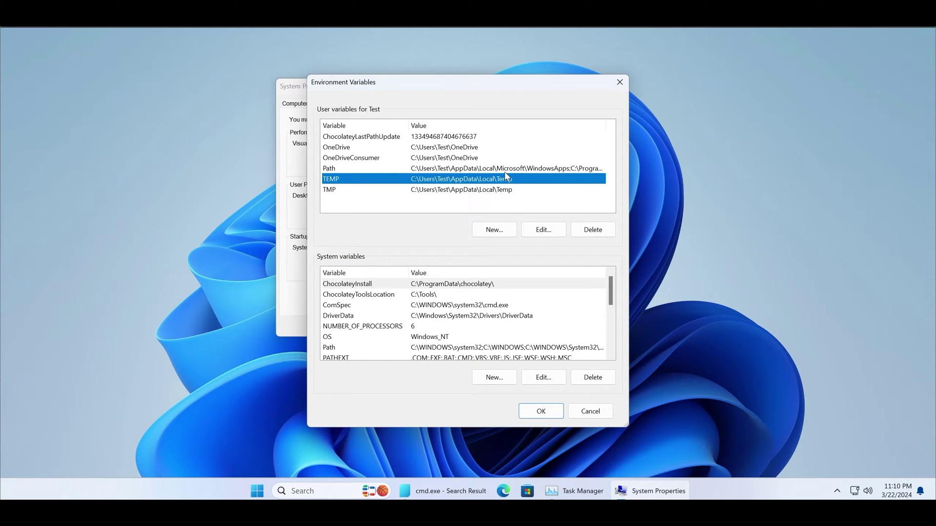
pyautogui.doubleClick(505, 171)
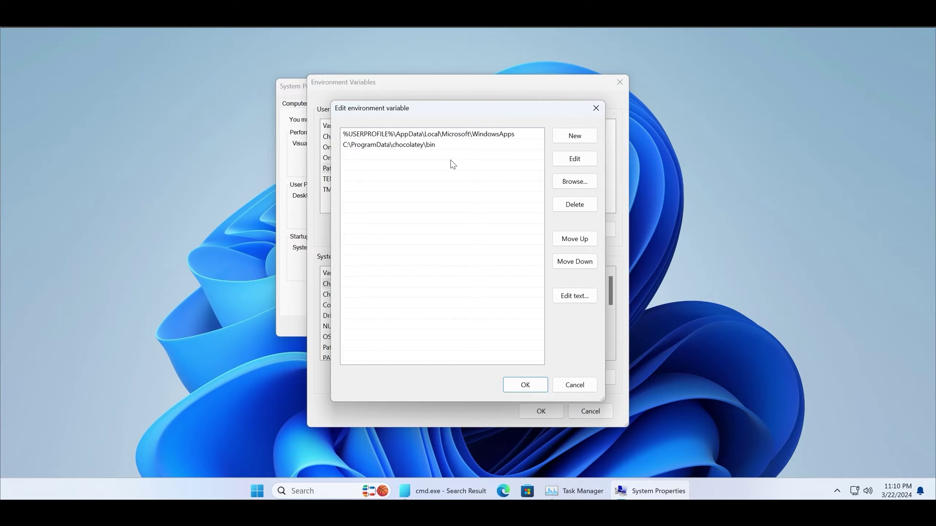
pyautogui.click(564, 137)
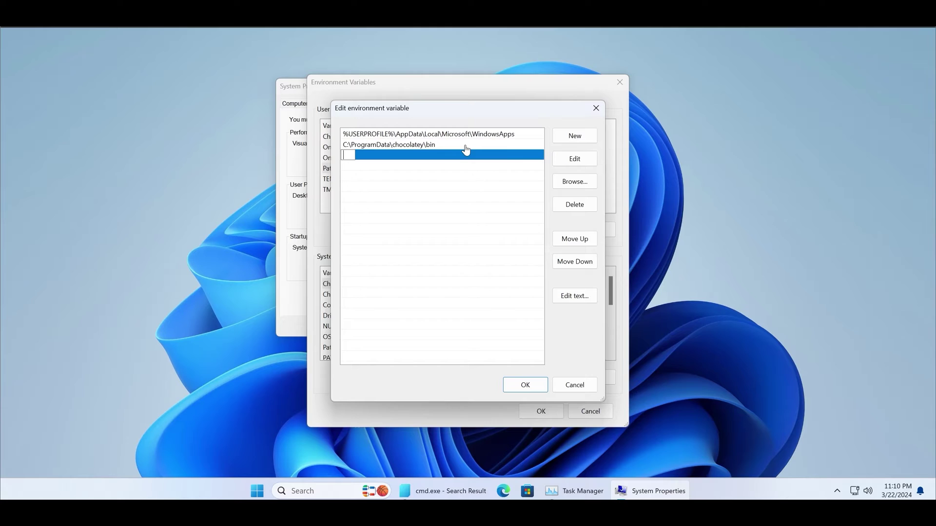
pyautogui.write('C:\\Windows\\SysWow64\\')
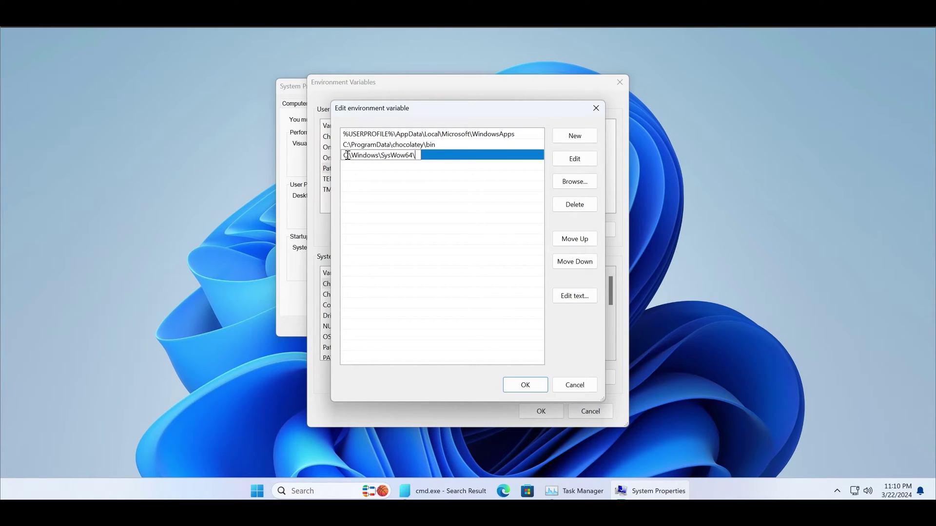
pyautogui.click(450, 184)
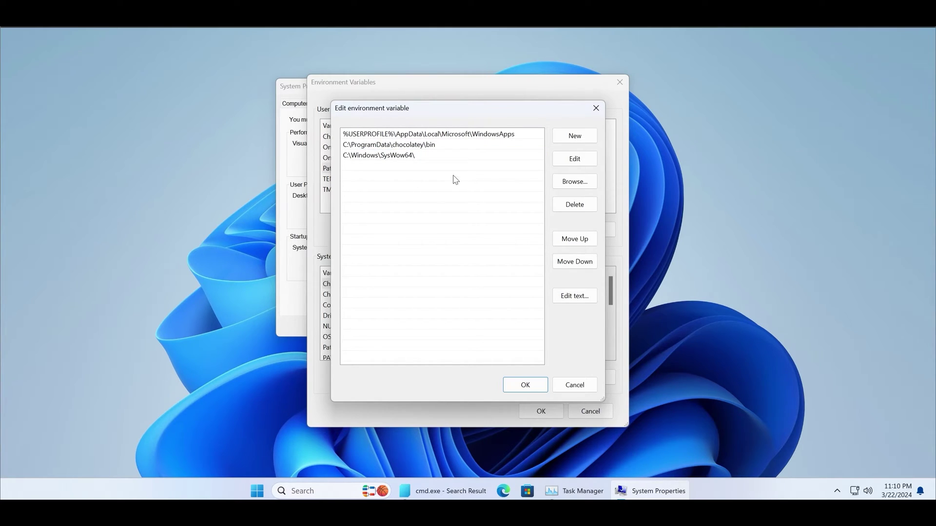
pyautogui.click(539, 390)
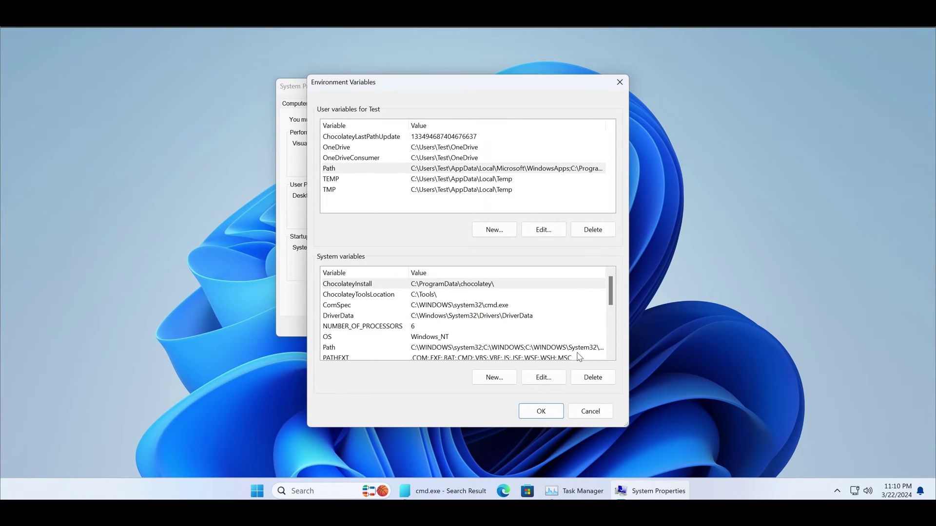
pyautogui.click(549, 411)
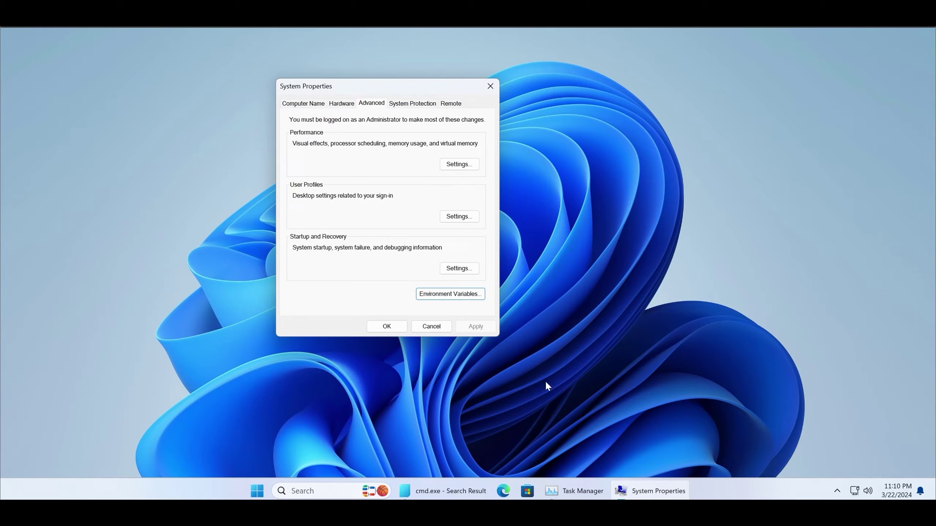
# - Close System Properties and launch the group policy editor via 'gpedit'
pyautogui.click(401, 328)
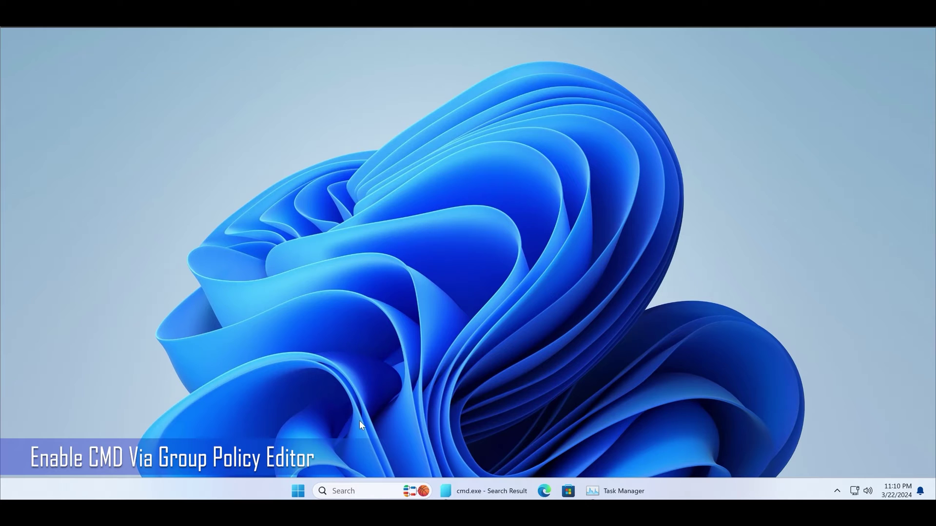
pyautogui.click(292, 483)
pyautogui.write('gp')
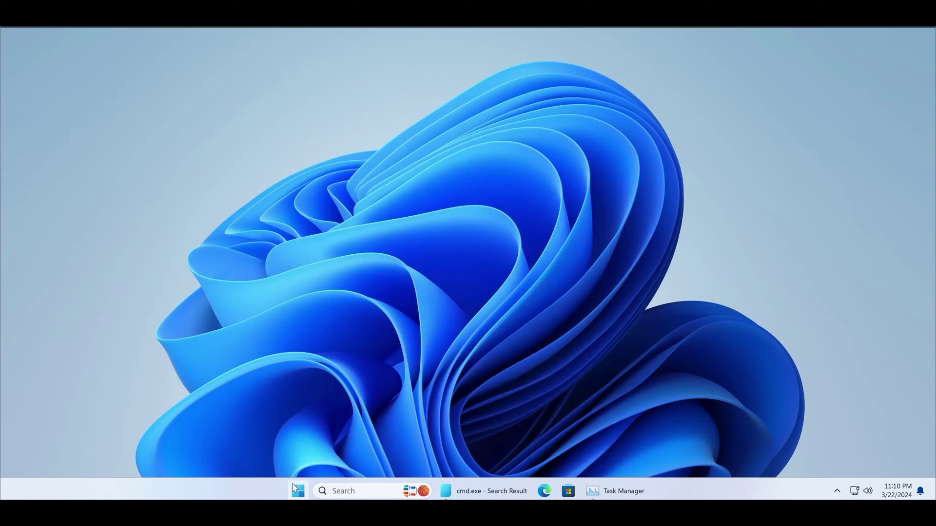
pyautogui.write('edit')
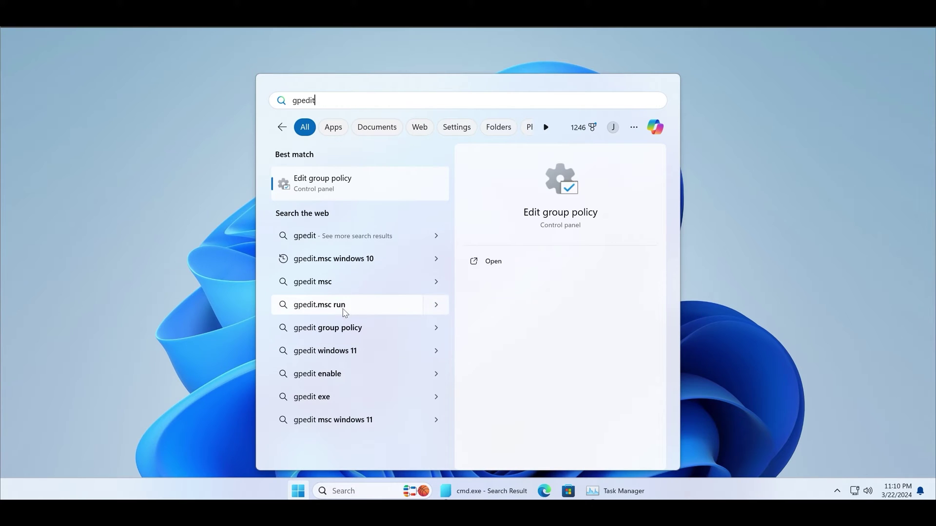
pyautogui.click(388, 198)
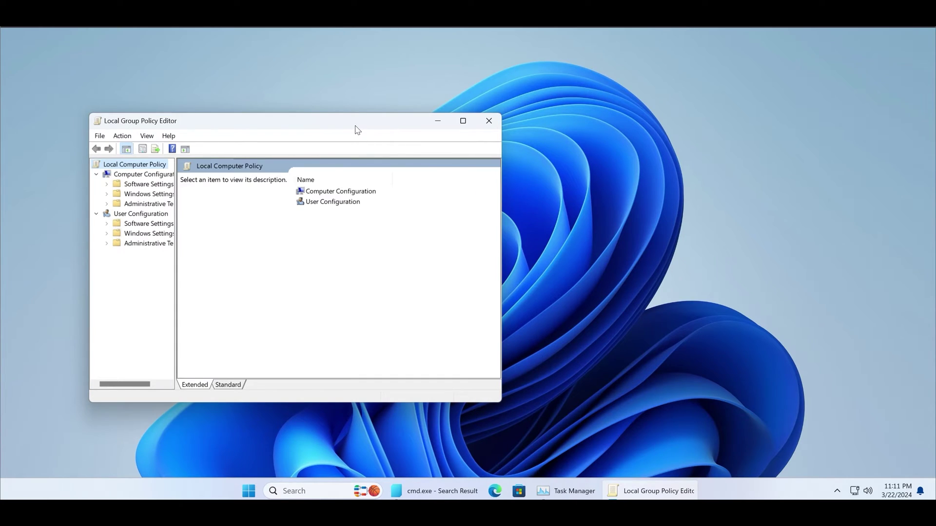
# - Open Prevent access to the command prompt under User Configuration > Administrative Templates > System
pyautogui.moveTo(356, 129); pyautogui.dragTo(543, 115)
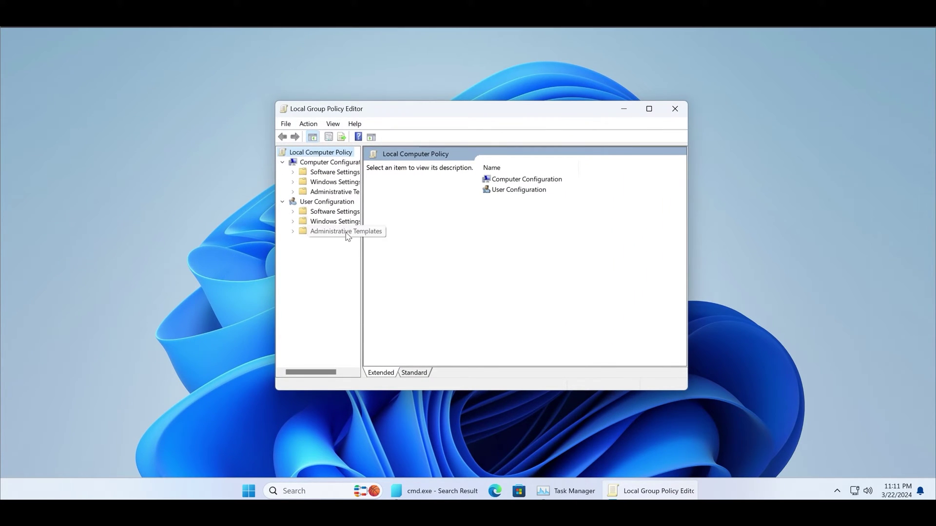
pyautogui.doubleClick(526, 190)
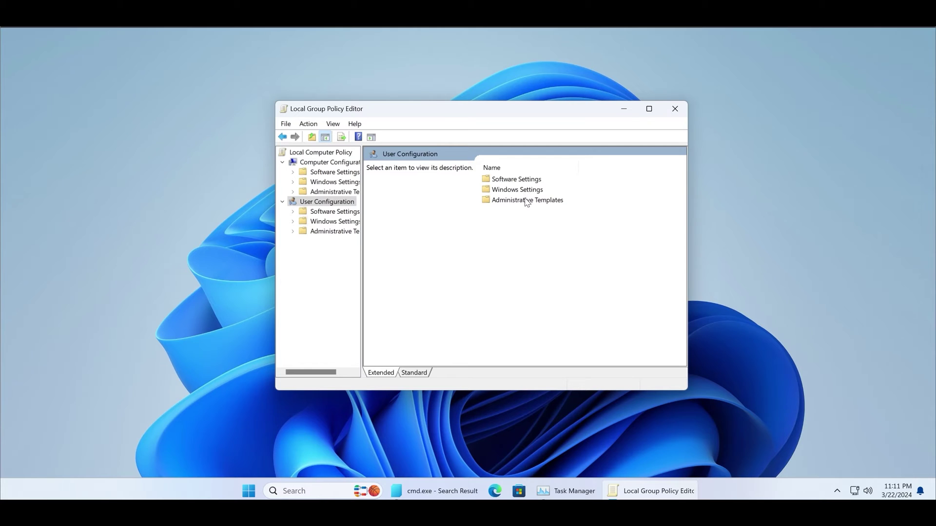
pyautogui.doubleClick(561, 201)
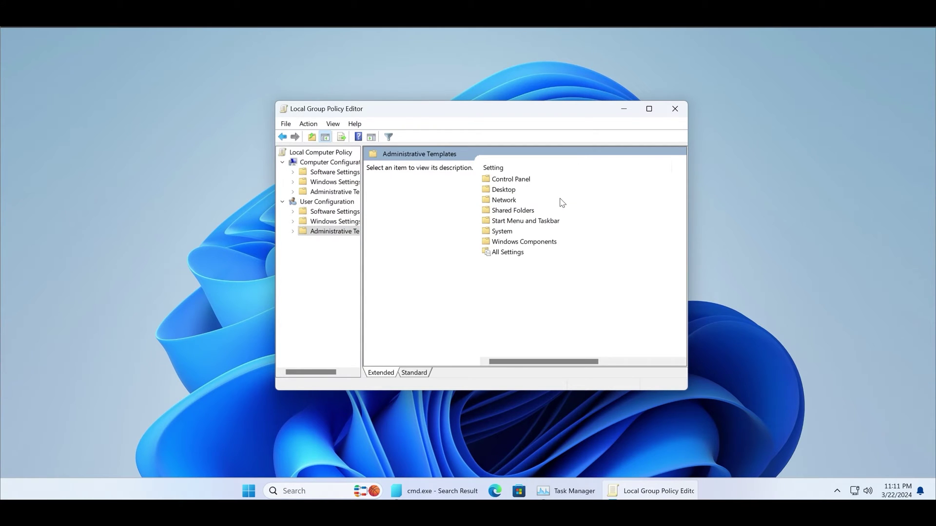
pyautogui.doubleClick(564, 232)
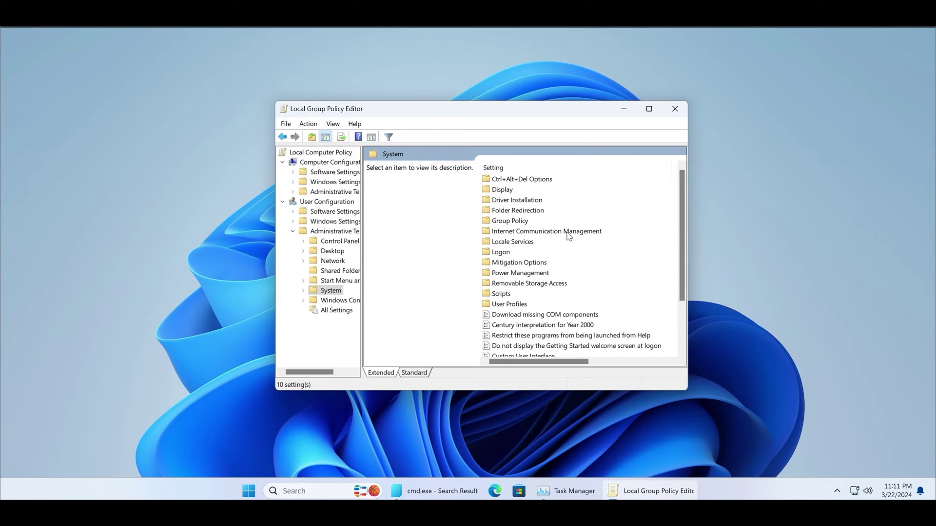
pyautogui.moveTo(679, 227); pyautogui.dragTo(684, 314)
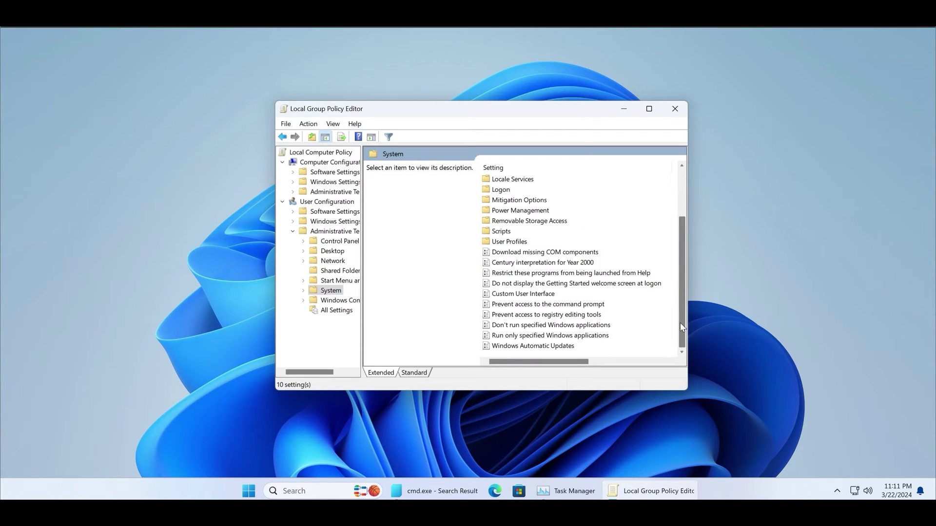
pyautogui.click(608, 306)
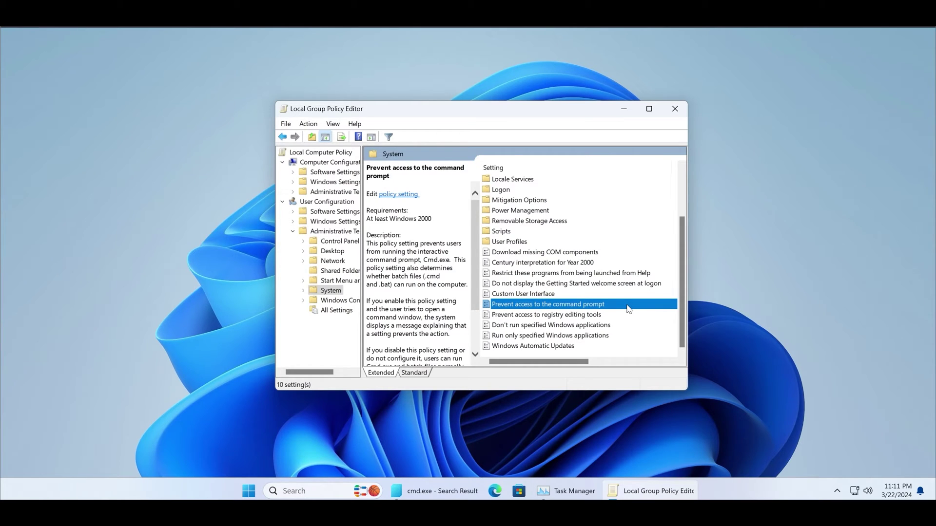
pyautogui.doubleClick(628, 306)
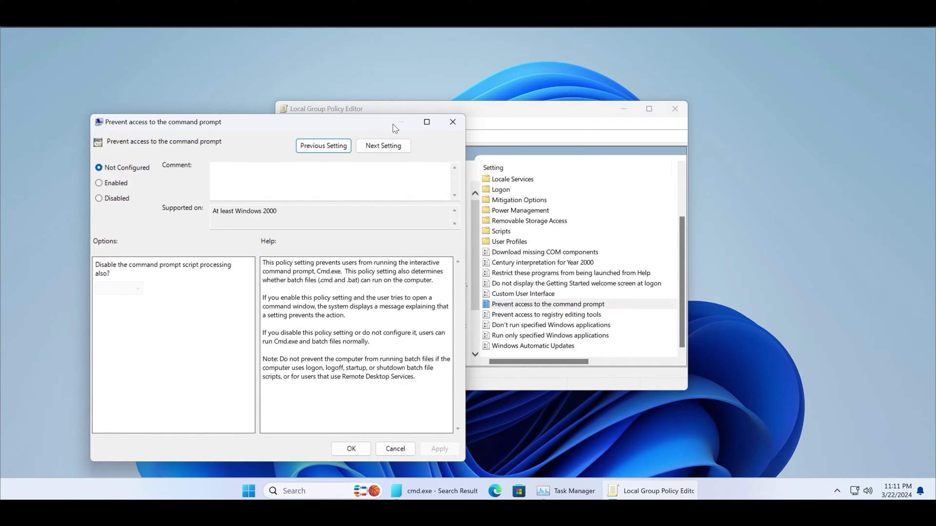
# - Save Prevent access to the command prompt as Not Configured and close the policy editor
pyautogui.moveTo(366, 126); pyautogui.dragTo(568, 98)
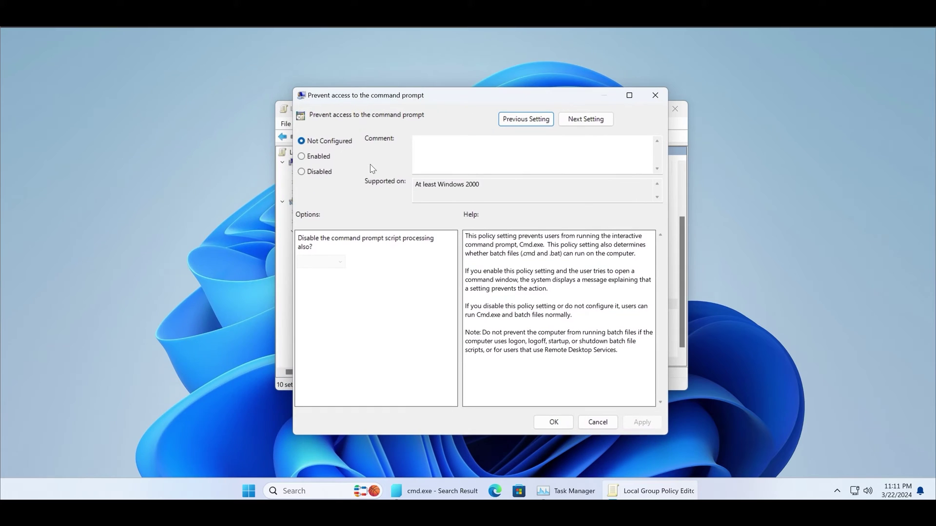
pyautogui.click(320, 160)
pyautogui.click(320, 170)
pyautogui.click(324, 157)
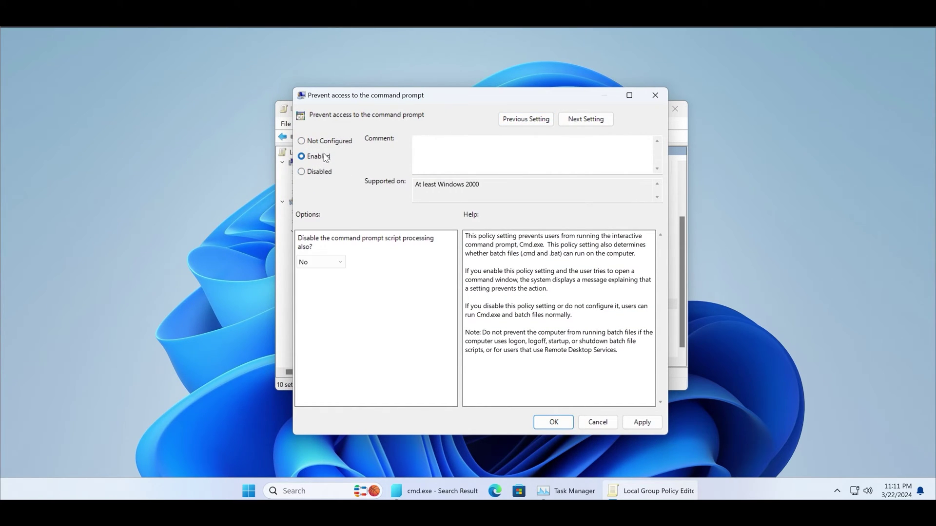
pyautogui.click(334, 142)
pyautogui.click(554, 422)
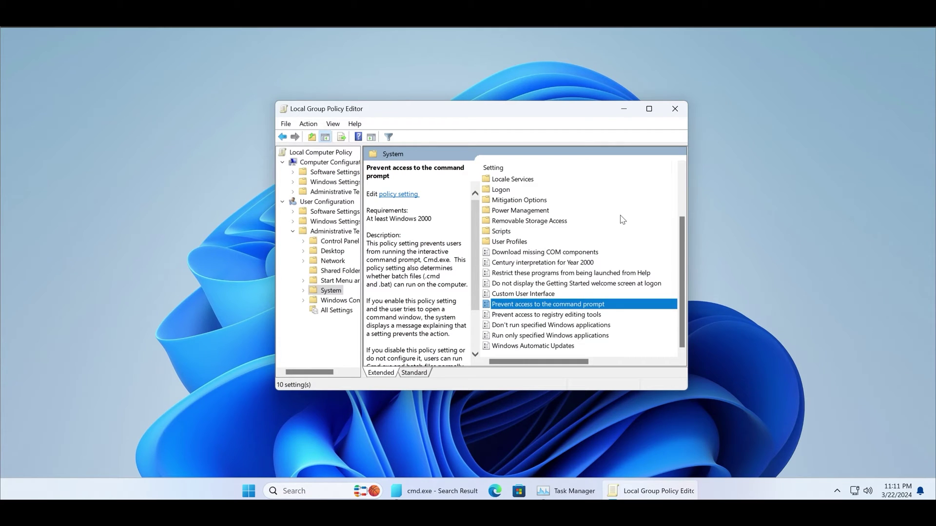
pyautogui.click(672, 115)
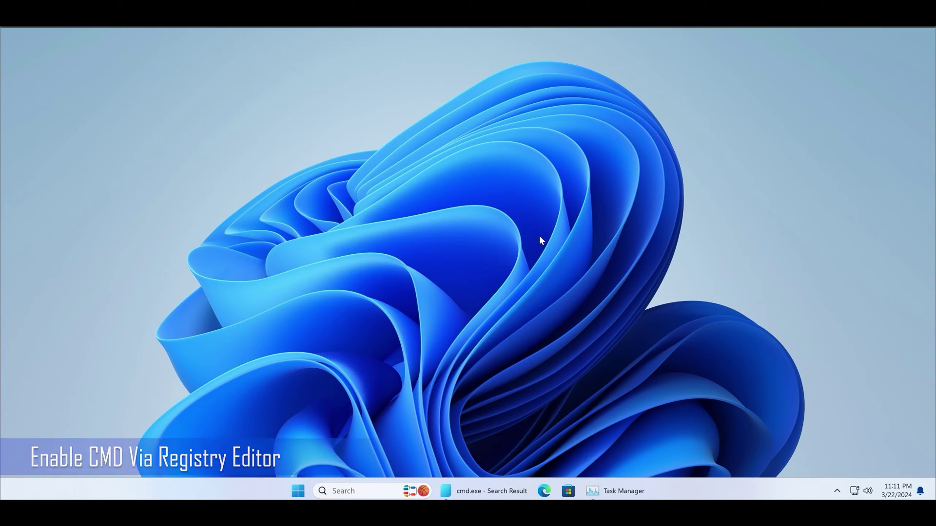
# - Launch Registry Editor via 'regedit' and approve the admin prompt
pyautogui.click(299, 490)
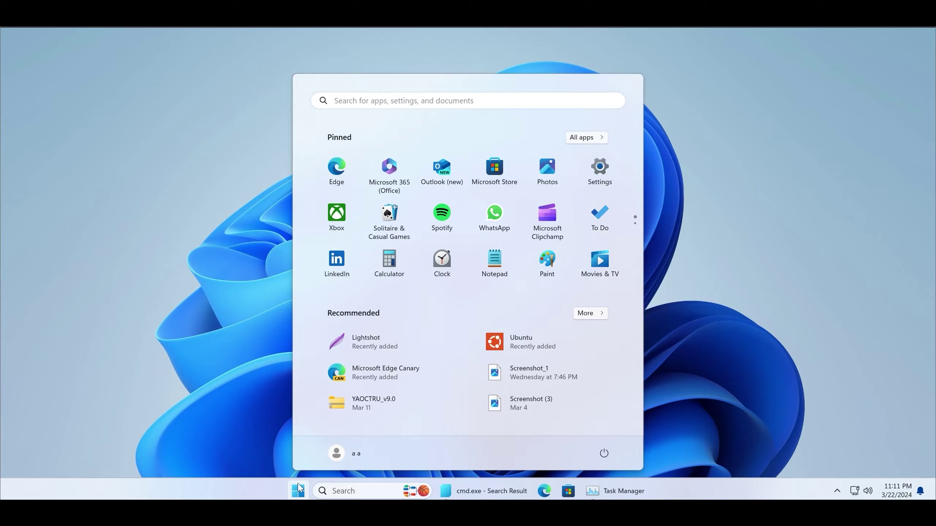
pyautogui.write('regedit')
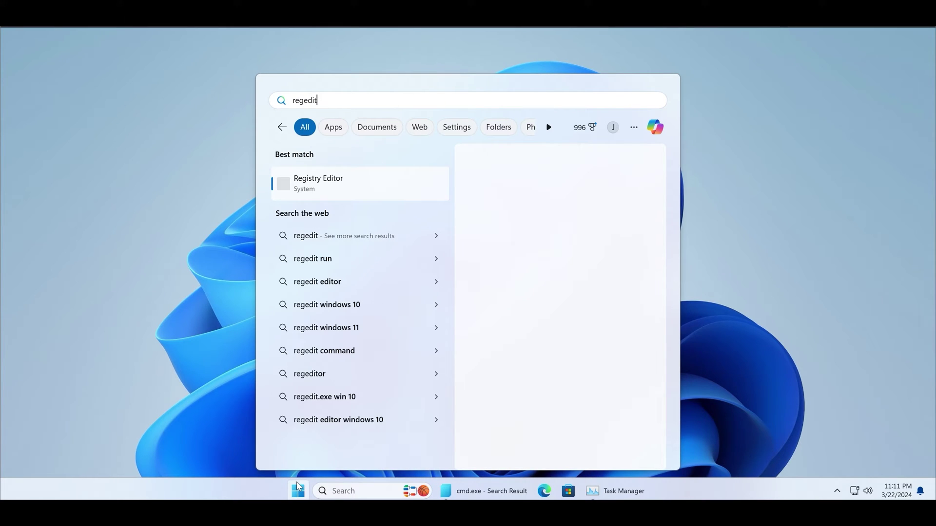
pyautogui.click(355, 182)
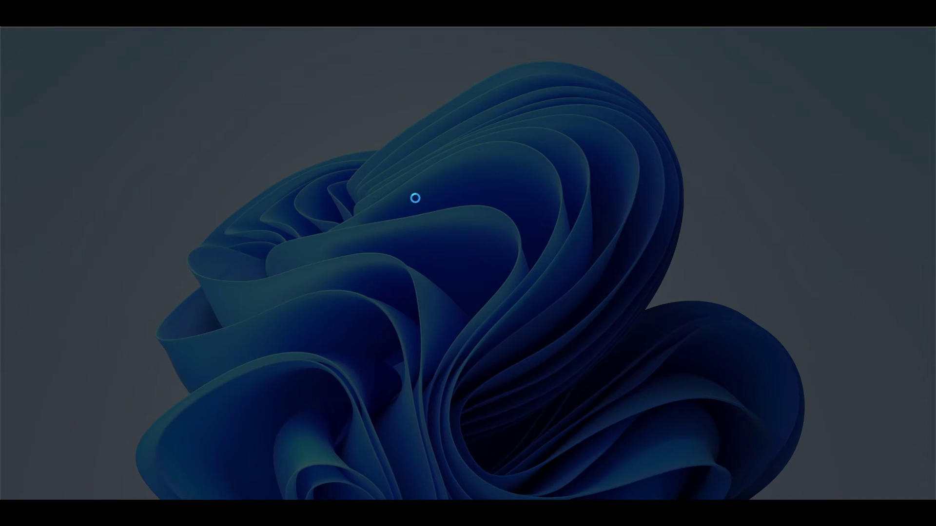
pyautogui.click(438, 348)
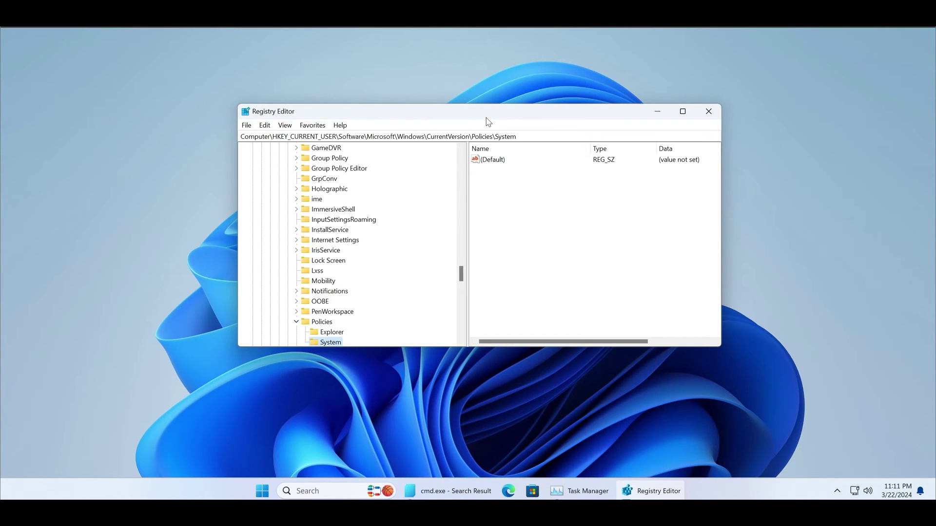
# - Go to HKEY_CURRENT_USER\...\CurrentVersion\Policies and open its System key
pyautogui.click(533, 136)
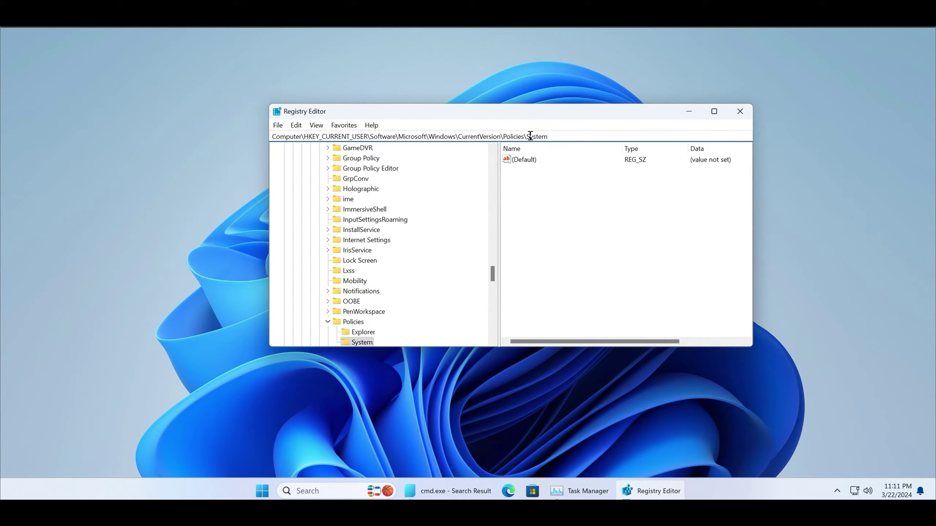
pyautogui.moveTo(527, 136); pyautogui.dragTo(566, 136)
pyautogui.press('BackSpace')
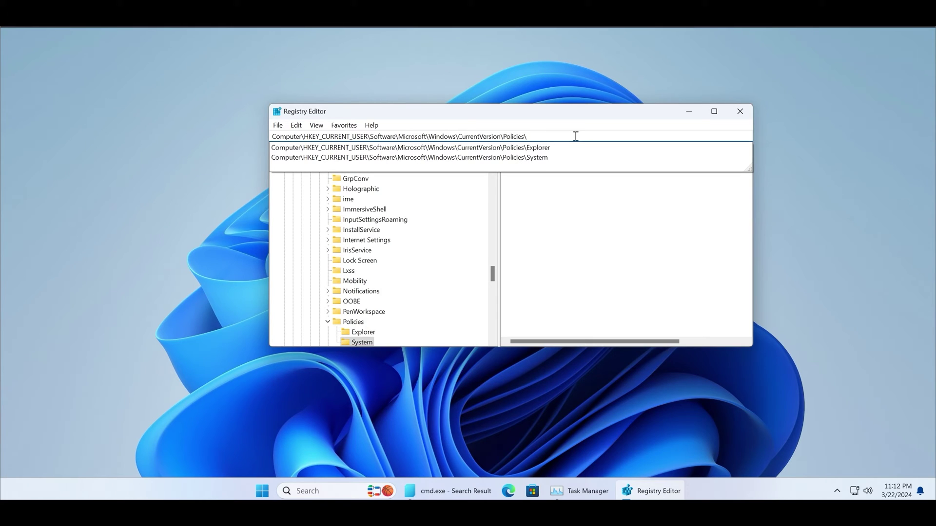
pyautogui.press('Return')
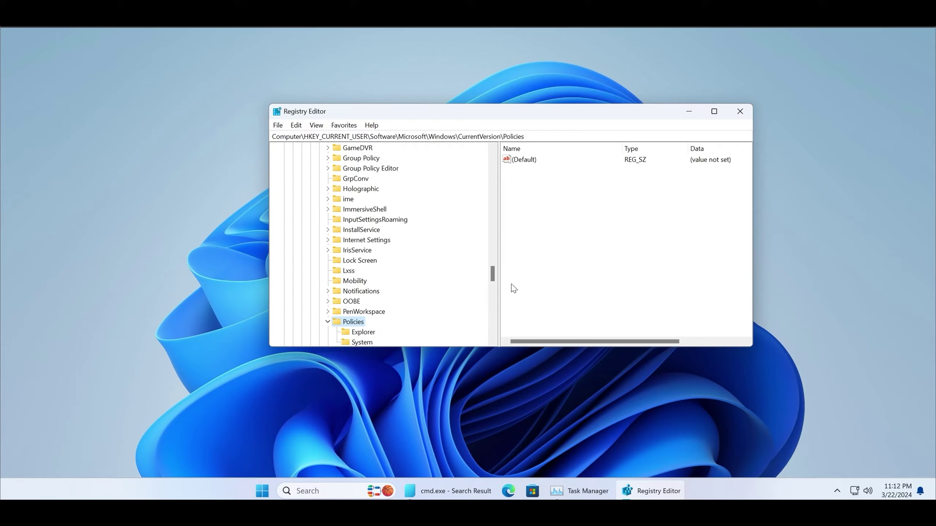
pyautogui.scroll(-1, 493, 280)
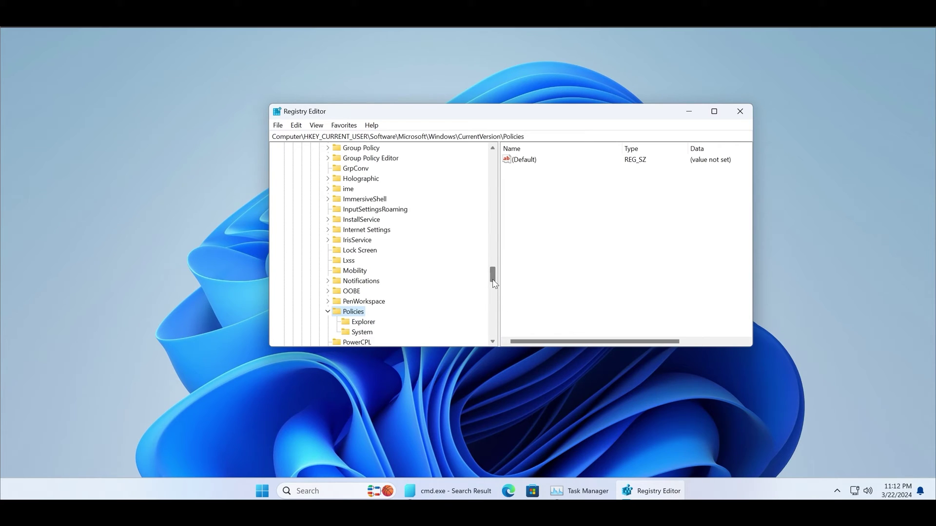
pyautogui.click(363, 333)
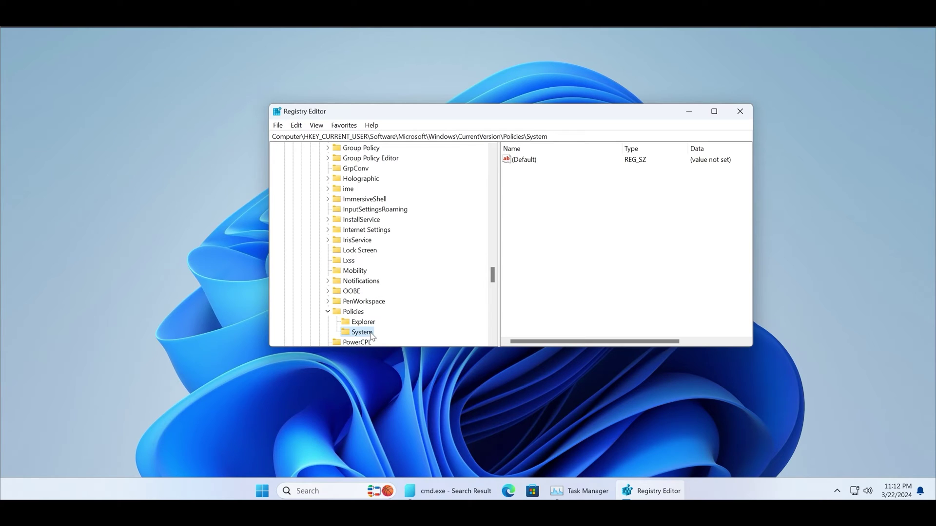
# - Create a new 32-bit DWORD value named DisableCMD in the System key
pyautogui.rightClick(542, 189)
pyautogui.moveTo(568, 193)
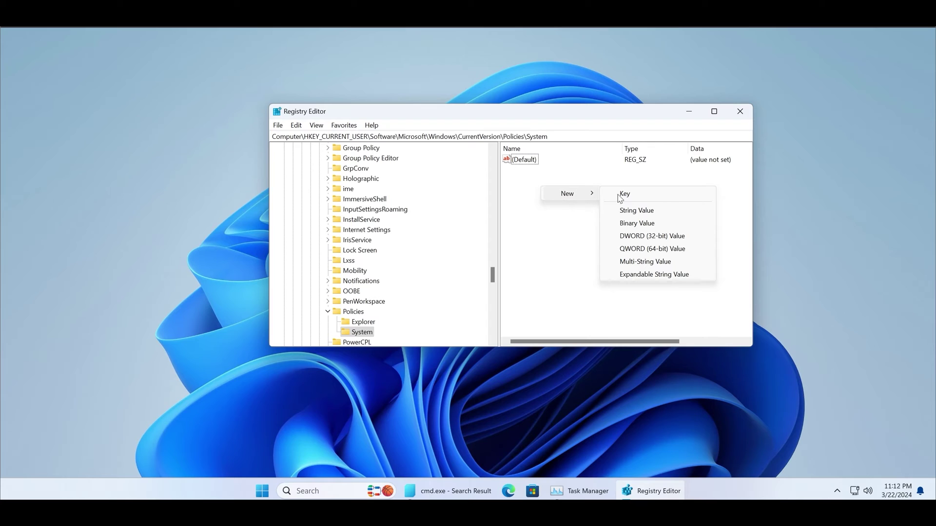
pyautogui.click(684, 236)
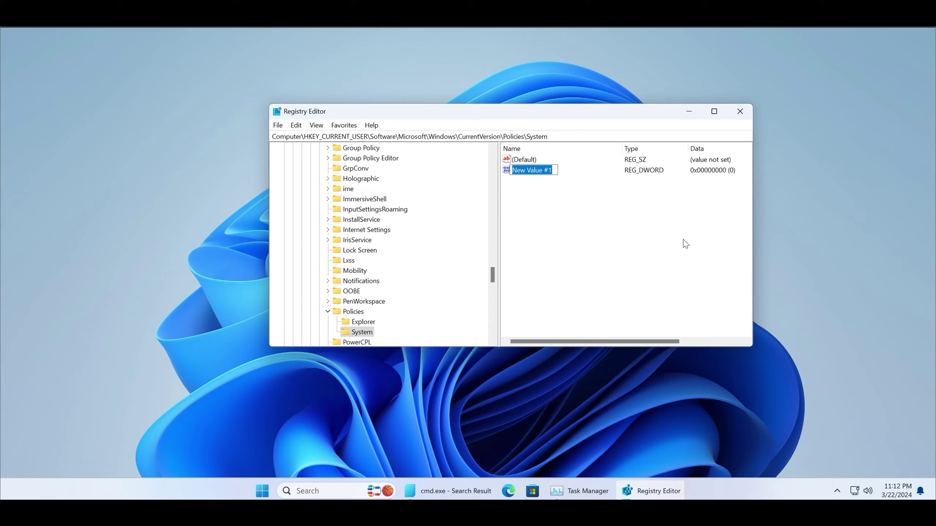
pyautogui.write('DisableCMD')
pyautogui.press('Return')
# - Set DisableCMD's data to 0 and close Registry Editor
pyautogui.doubleClick(536, 171)
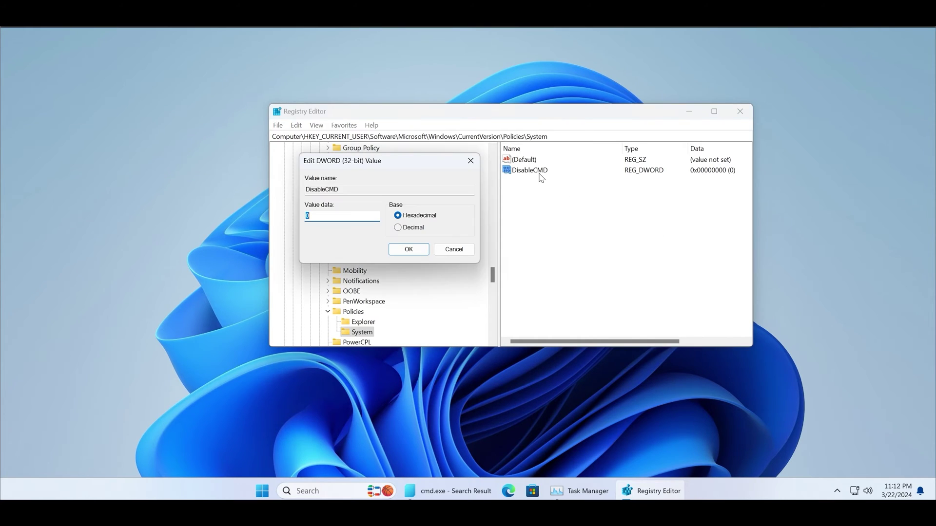
pyautogui.click(338, 219)
pyautogui.click(420, 251)
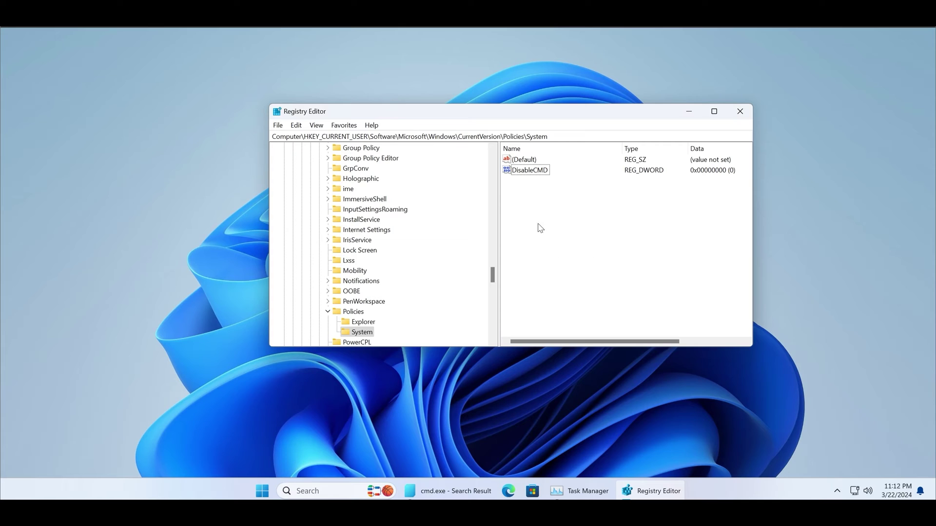
pyautogui.click(738, 117)
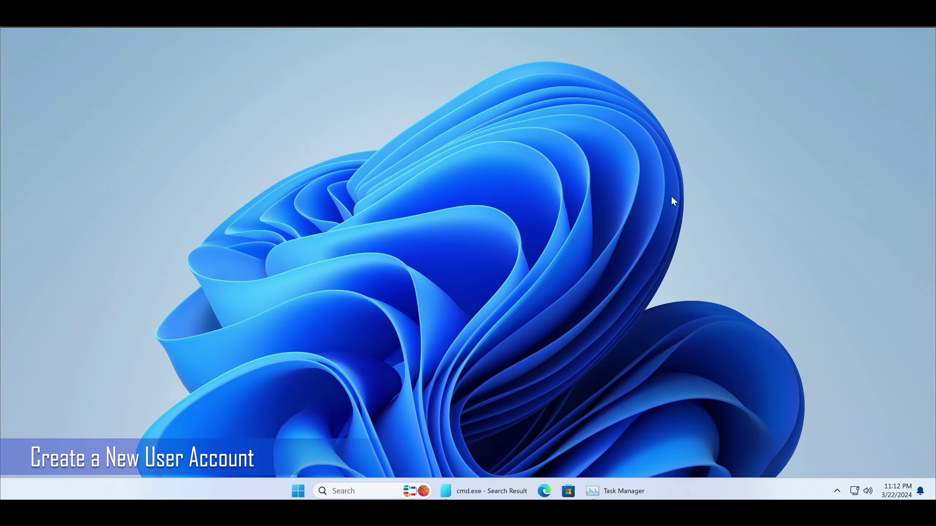
# - Open the Other users settings page via a Start search for 'other' and choose Add account
pyautogui.click(293, 492)
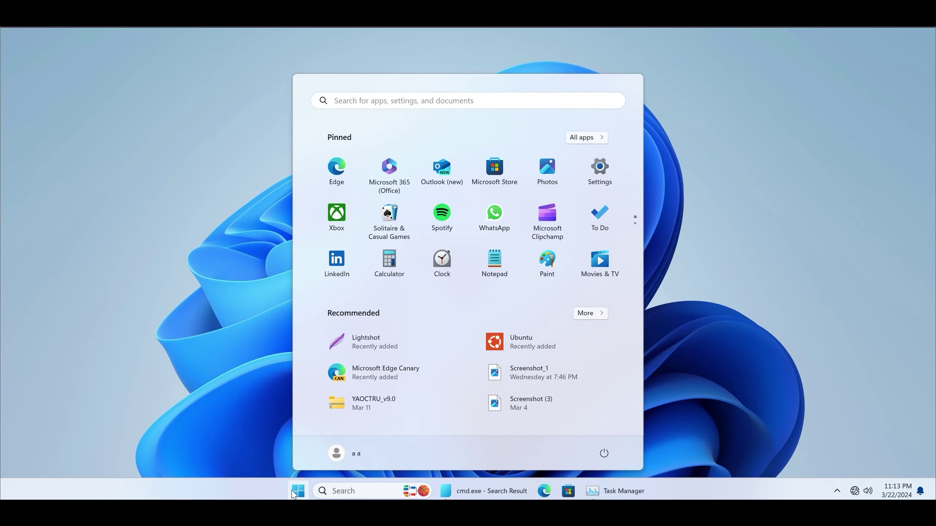
pyautogui.write('other')
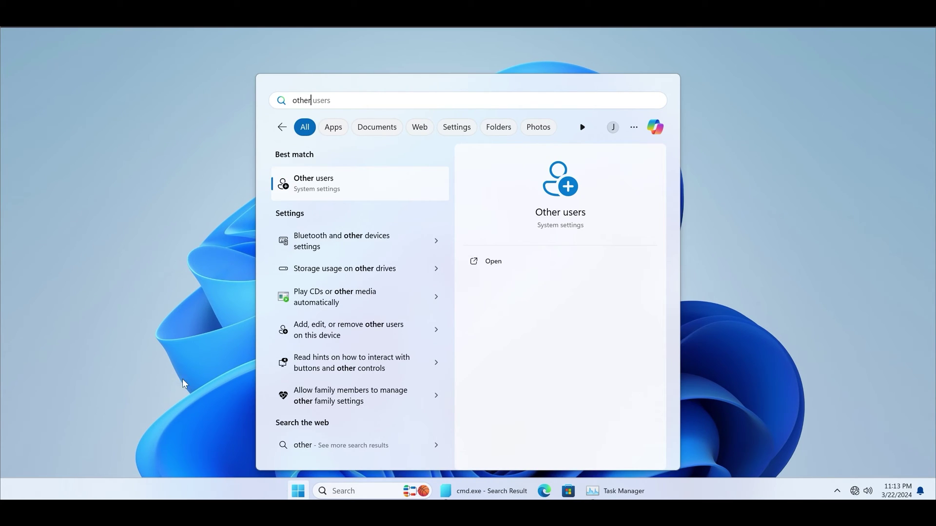
pyautogui.click(383, 182)
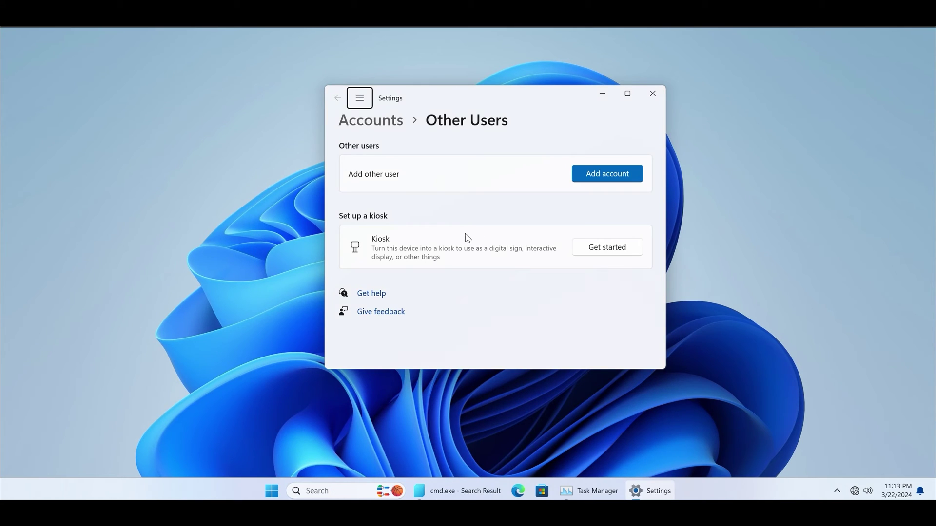
pyautogui.click(615, 181)
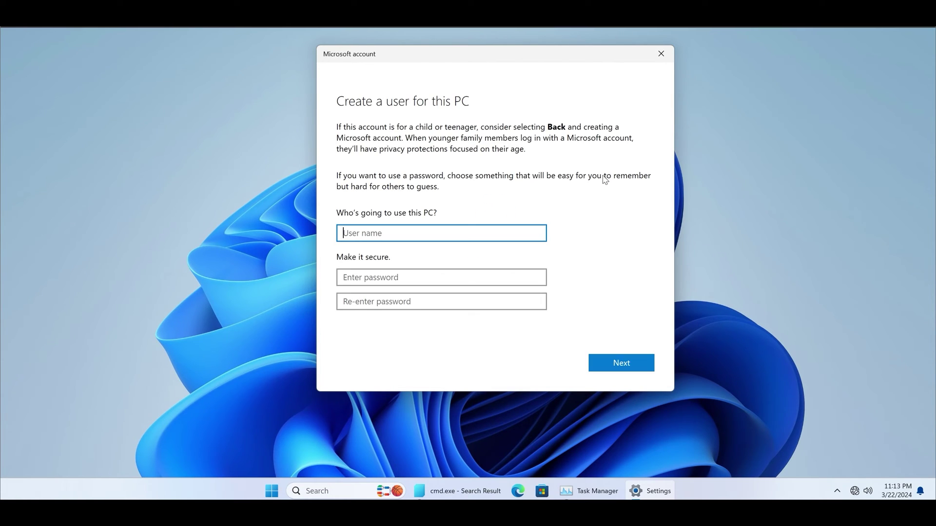
# - Enter the user name 'a' and the account password twice
pyautogui.write('a')
pyautogui.click(420, 277)
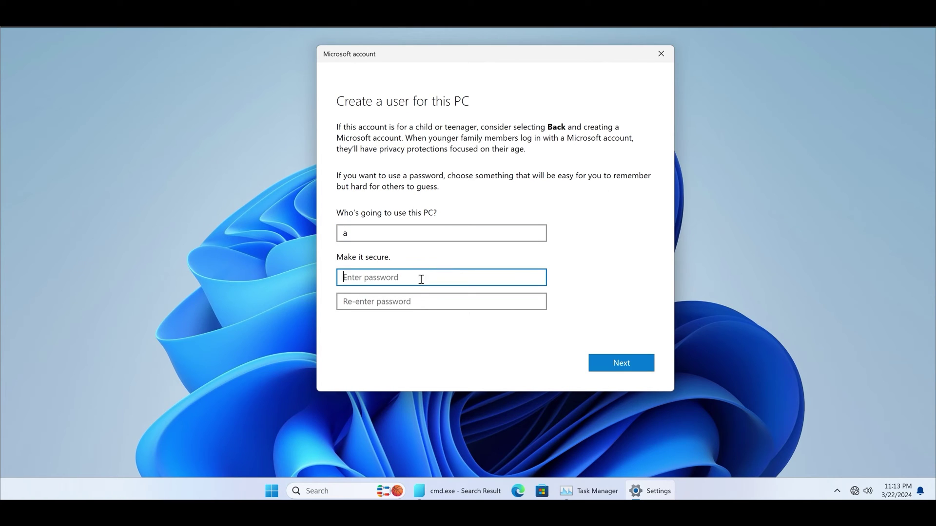
pyautogui.write('a')
pyautogui.click(415, 300)
pyautogui.write('a')
# - Choose and answer the first pet's name and birth city security questions
pyautogui.click(416, 306)
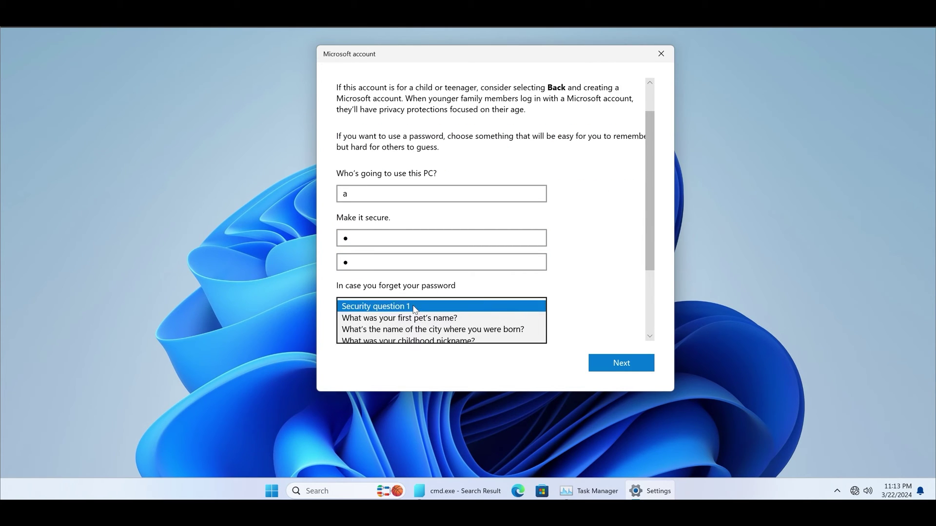
pyautogui.click(404, 324)
pyautogui.click(404, 324)
pyautogui.write('a')
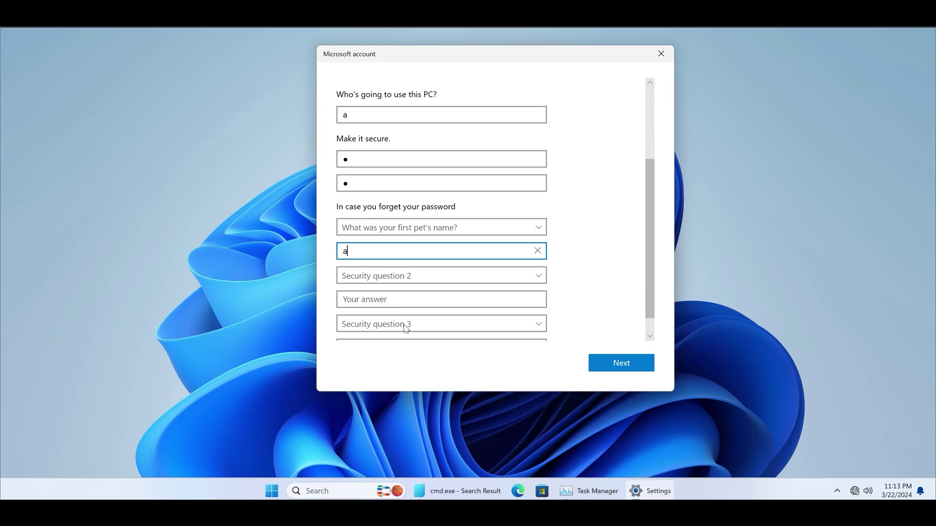
pyautogui.click(417, 281)
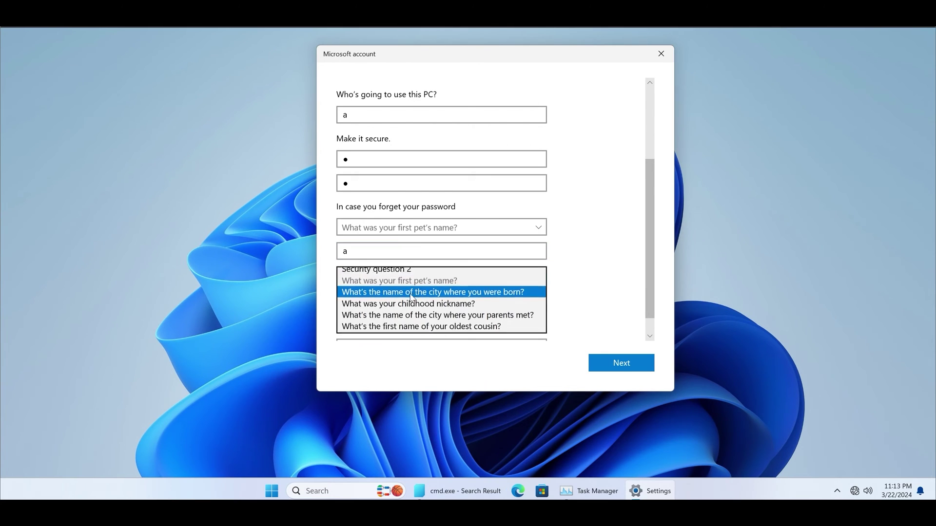
pyautogui.click(407, 299)
pyautogui.click(404, 298)
pyautogui.write('a')
# - Choose and answer the childhood nickname question, then submit the new account
pyautogui.click(407, 324)
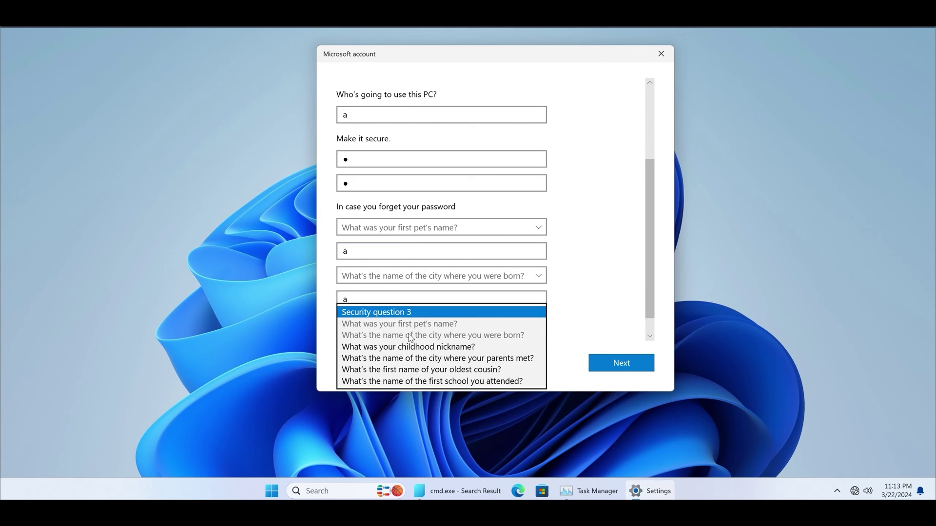
pyautogui.click(409, 346)
pyautogui.click(413, 330)
pyautogui.write('a')
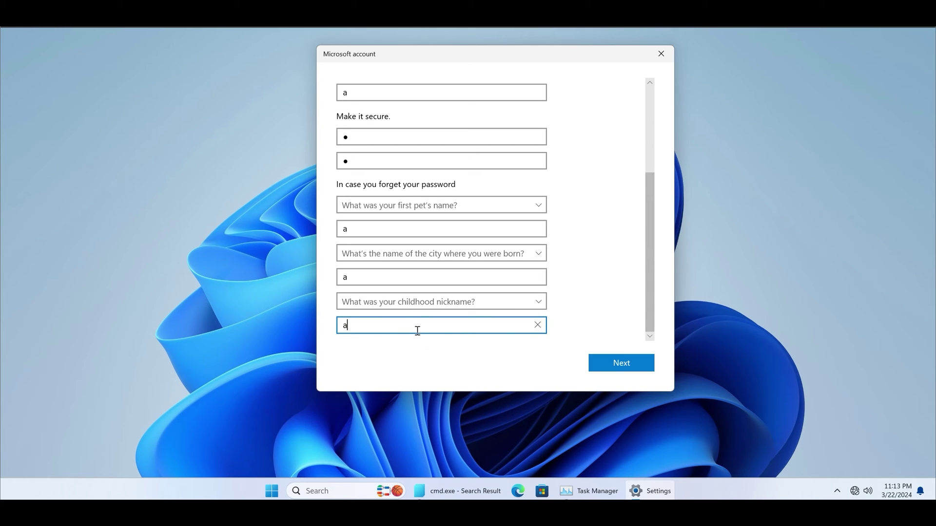
pyautogui.scroll(1, 530, 166)
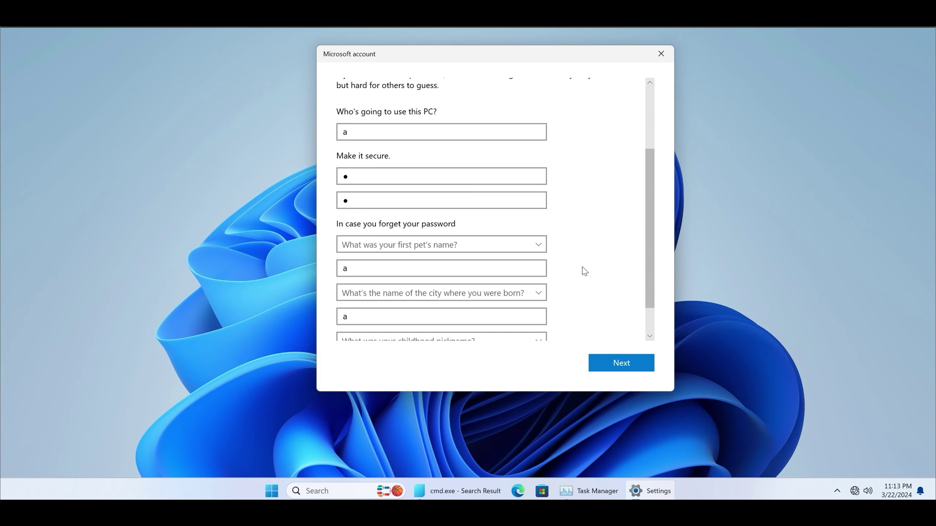
pyautogui.click(617, 363)
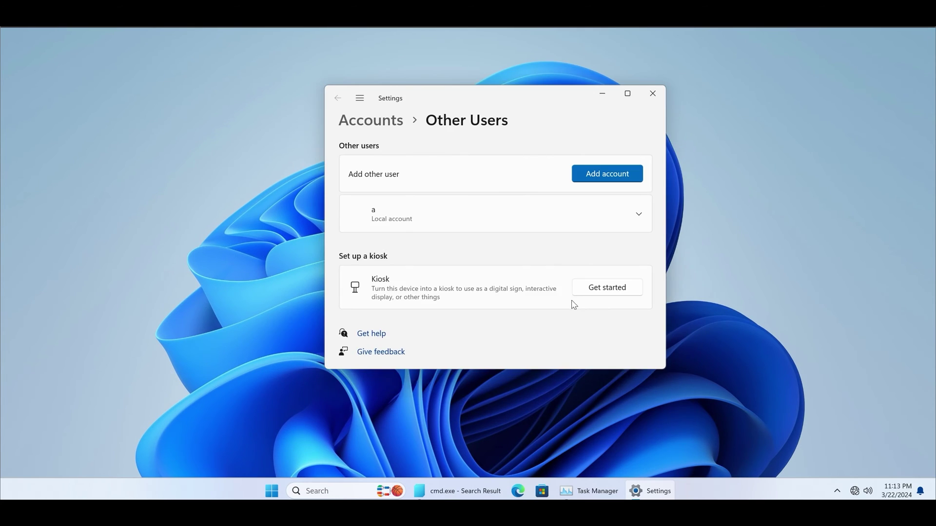
# - Change account 'a' to the Administrator account type
pyautogui.click(639, 216)
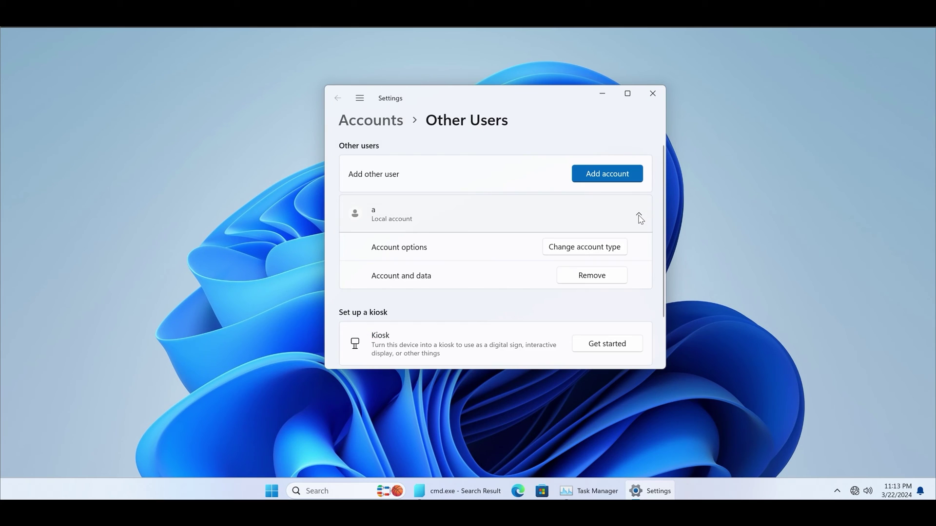
pyautogui.click(613, 253)
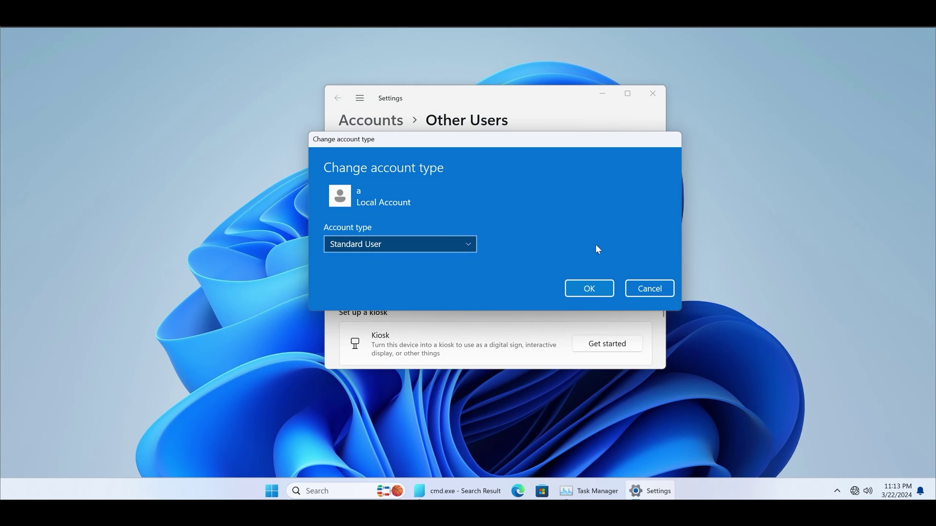
pyautogui.click(470, 248)
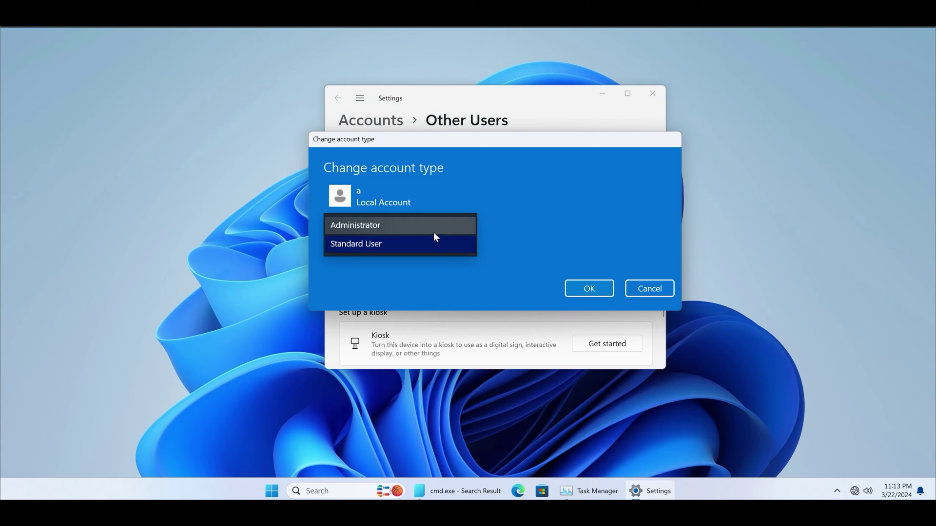
pyautogui.click(461, 224)
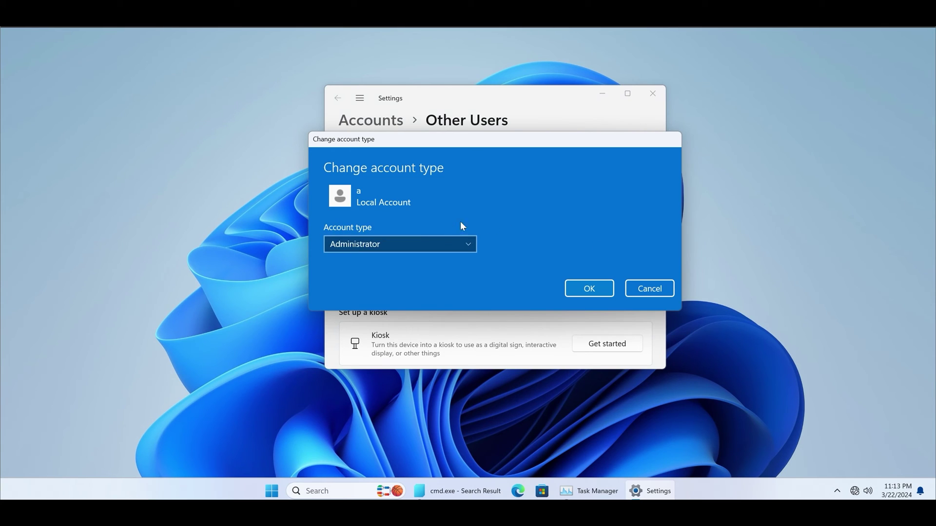
pyautogui.click(588, 289)
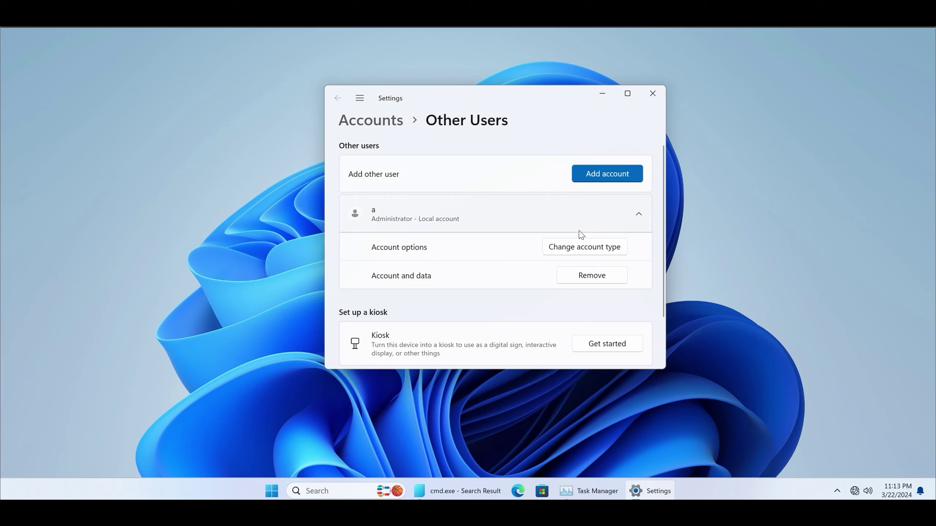
pyautogui.click(653, 97)
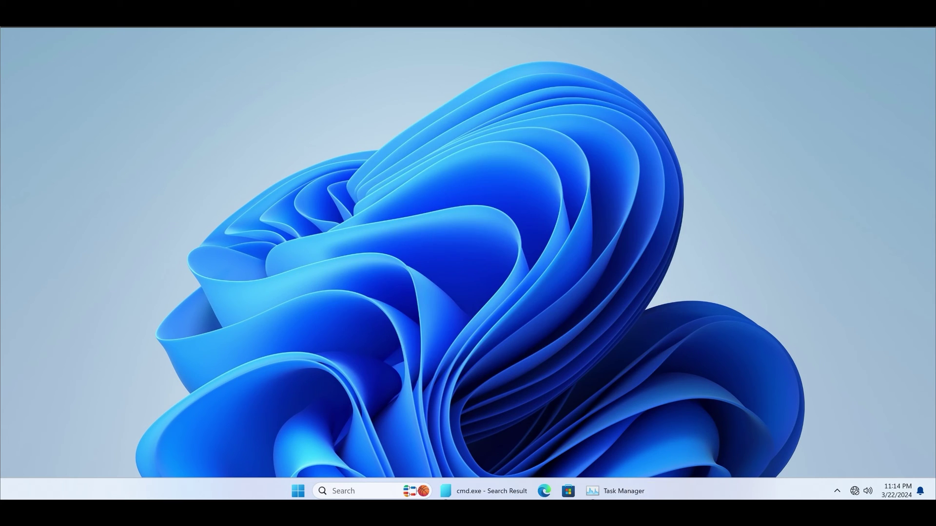
pyautogui.click(303, 493)
pyautogui.click(353, 453)
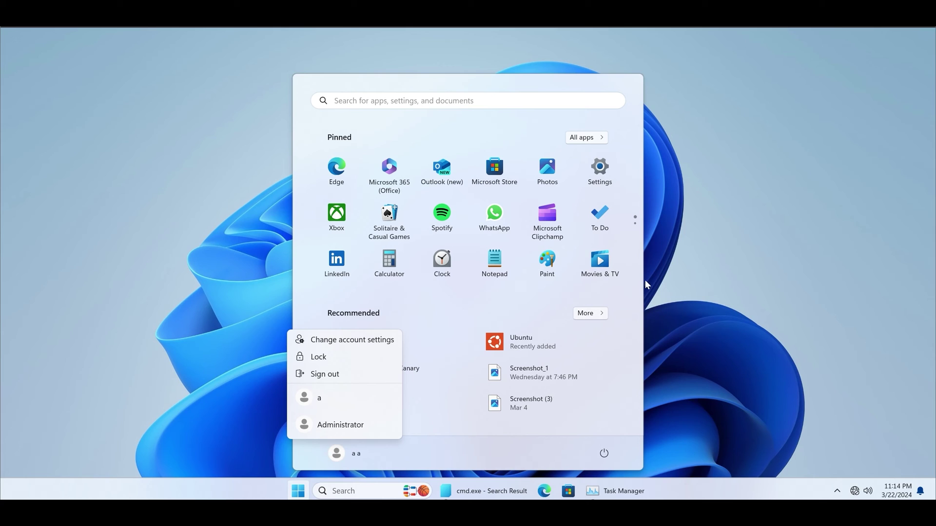
pyautogui.click(675, 277)
pyautogui.click(675, 277)
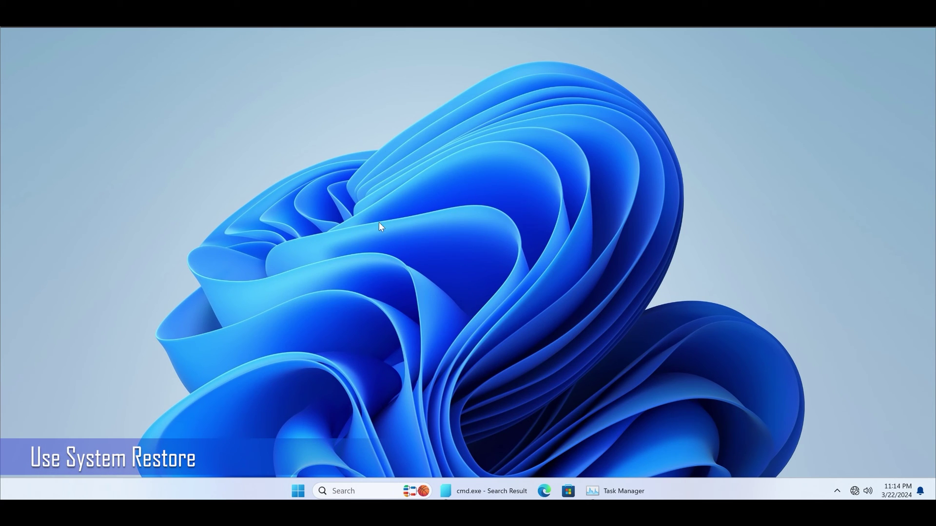
pyautogui.click(297, 497)
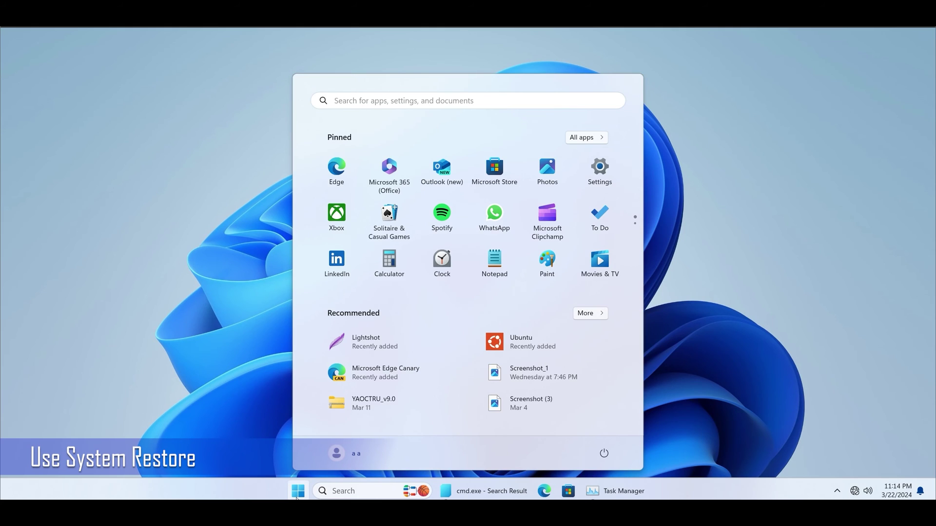
pyautogui.write('system')
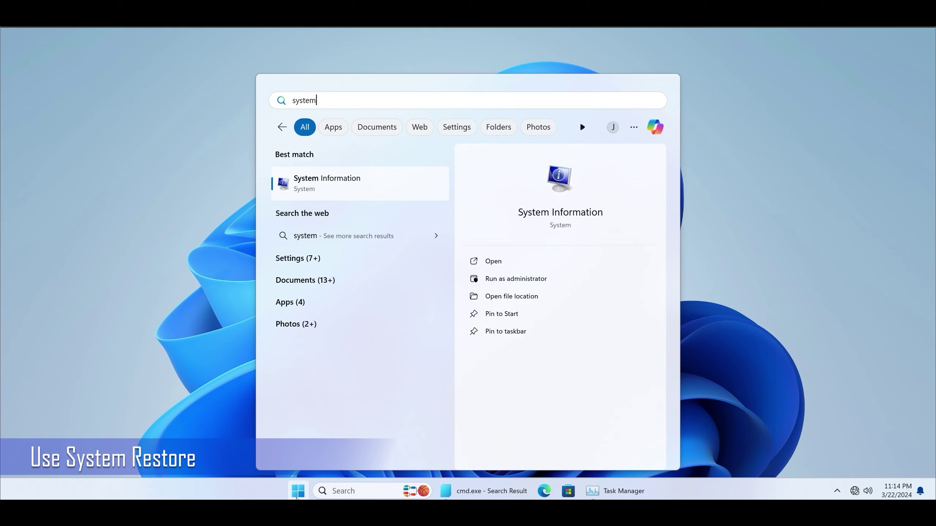
pyautogui.write(' restore')
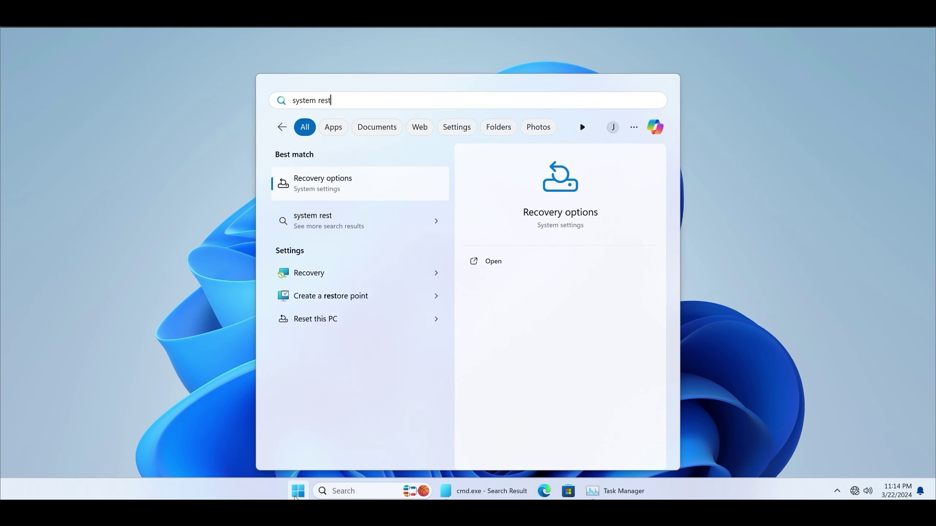
pyautogui.press('BackSpace')
pyautogui.press('BackSpace')
pyautogui.press('BackSpace')
pyautogui.press('BackSpace')
pyautogui.press('BackSpace')
pyautogui.press('BackSpace')
pyautogui.press('BackSpace')
pyautogui.press('BackSpace')
pyautogui.press('BackSpace')
pyautogui.press('BackSpace')
pyautogui.press('BackSpace')
pyautogui.press('BackSpace')
pyautogui.press('BackSpace')
pyautogui.press('BackSpace')
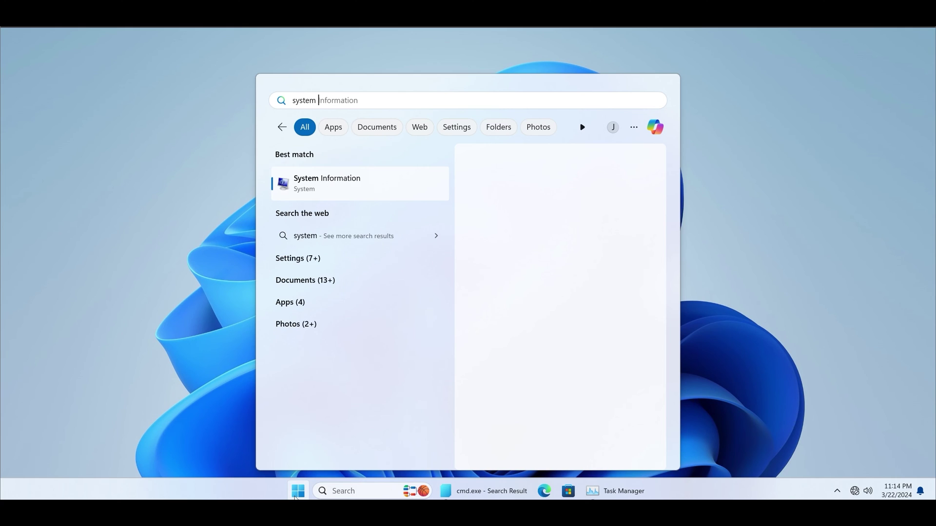
pyautogui.write('rstru')
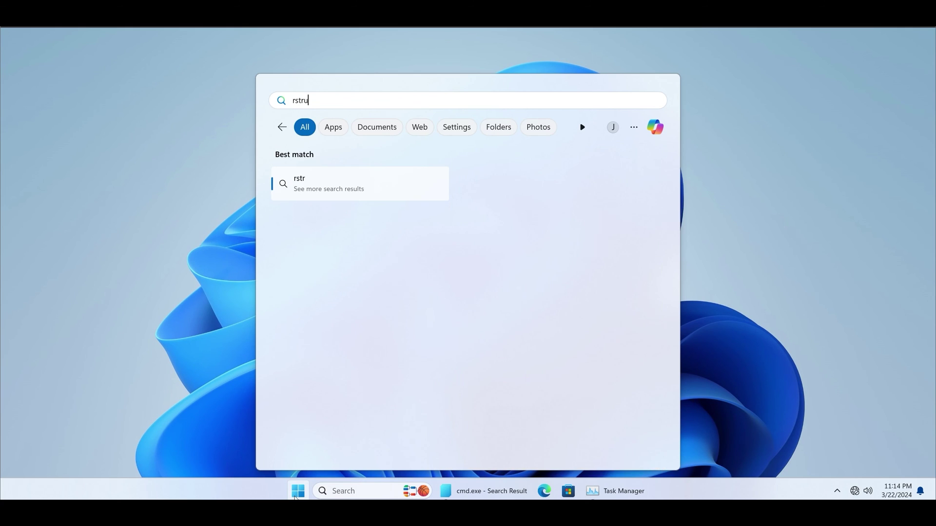
pyautogui.write('i.exe')
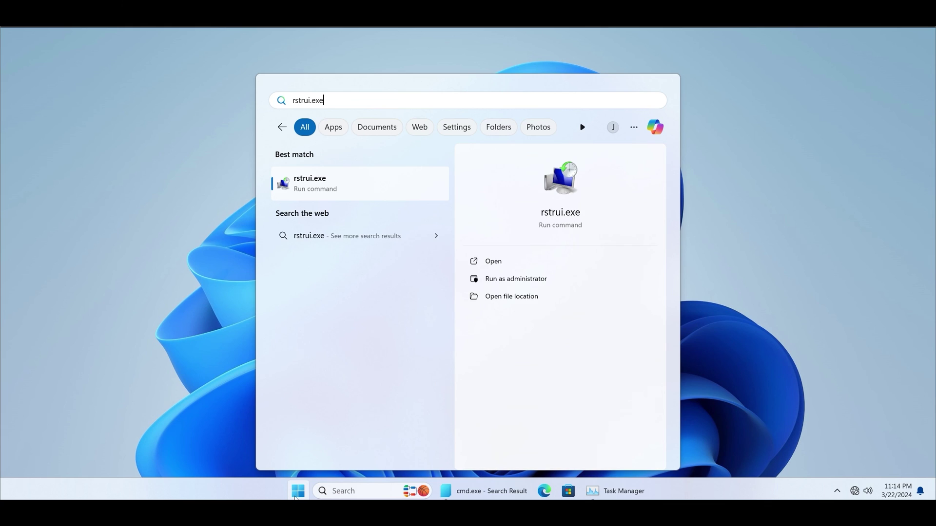
pyautogui.press('Return')
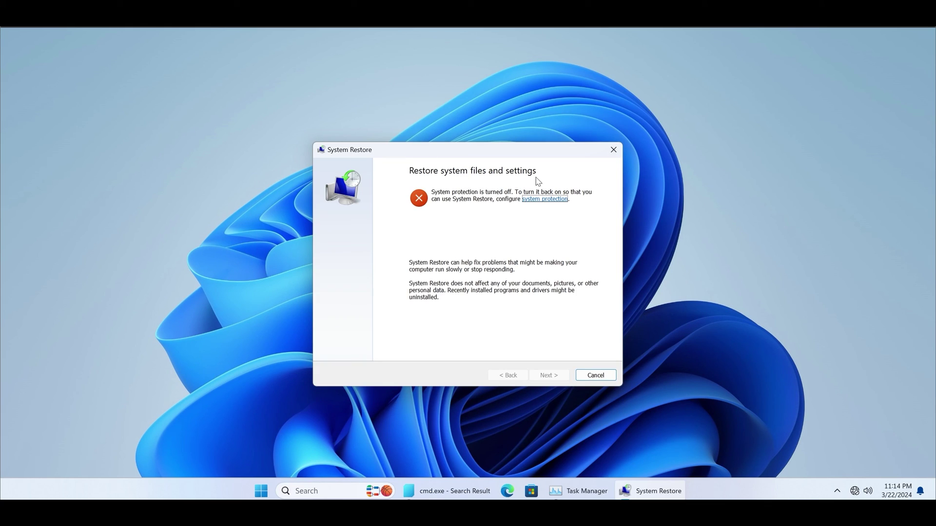
pyautogui.click(612, 151)
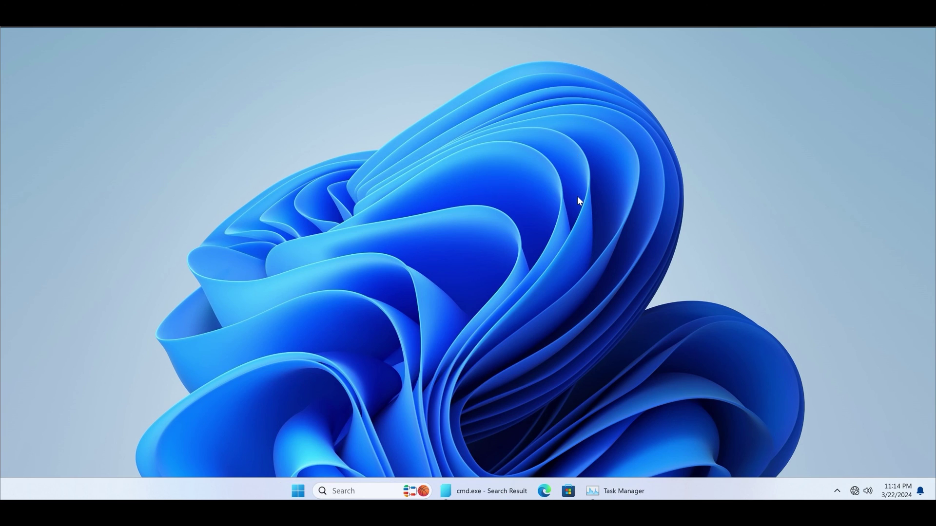